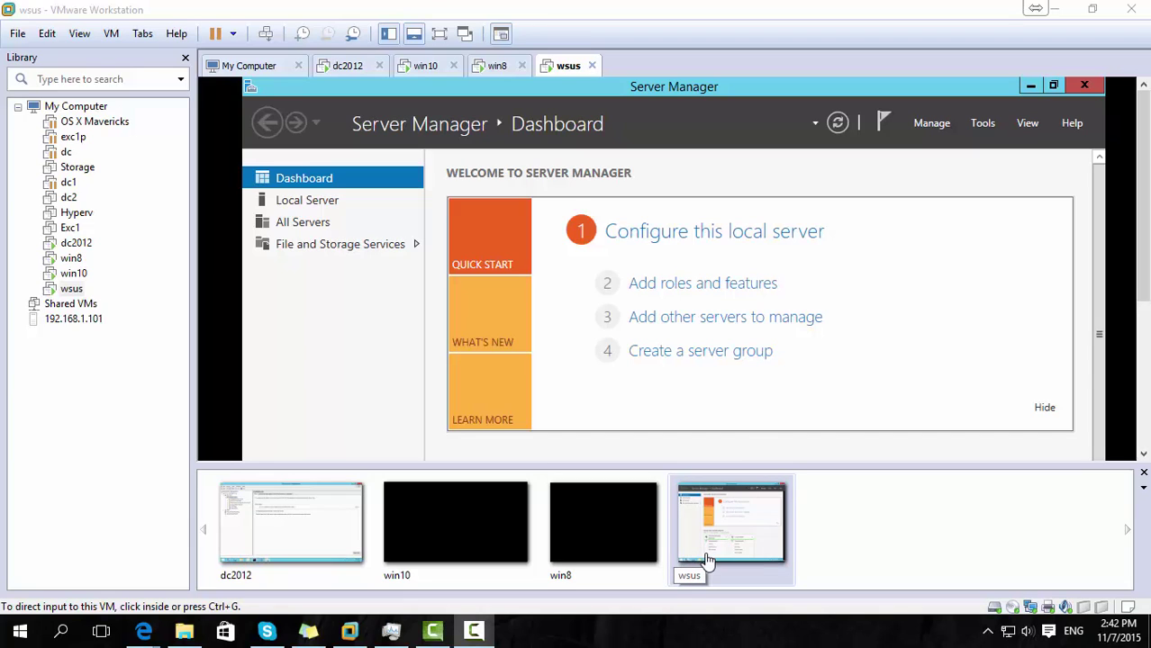
Step: Wake the win8 and win10 client VMs, then switch to the dc2012 domain controller
left_click(612, 562)
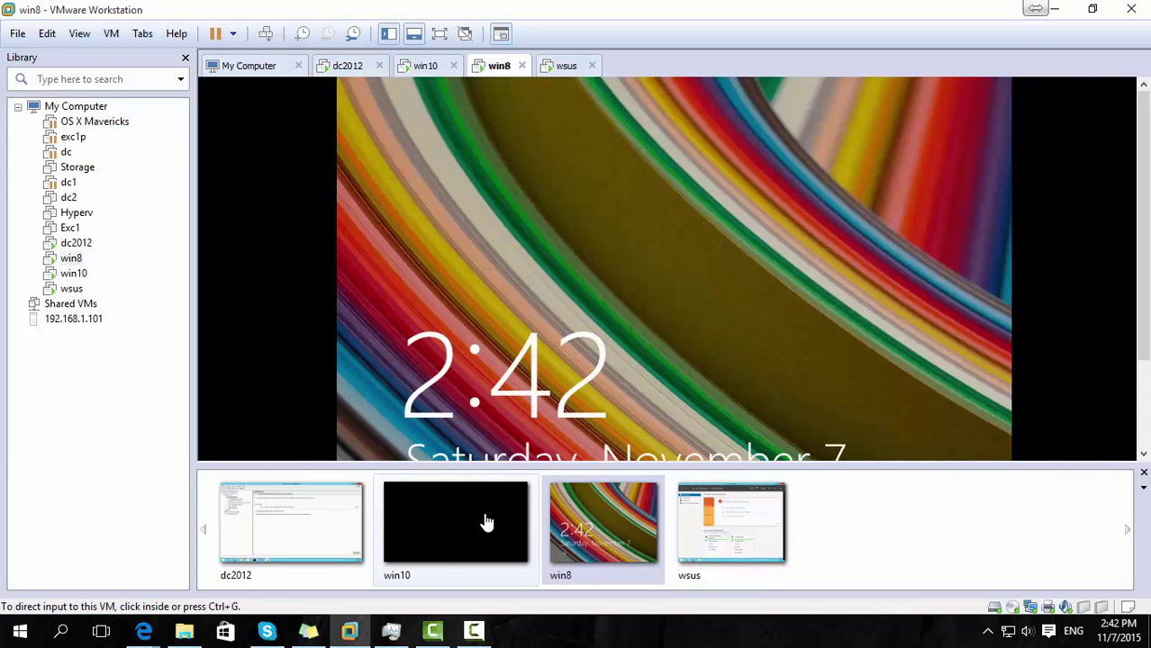
left_click(484, 523)
left_click(482, 398)
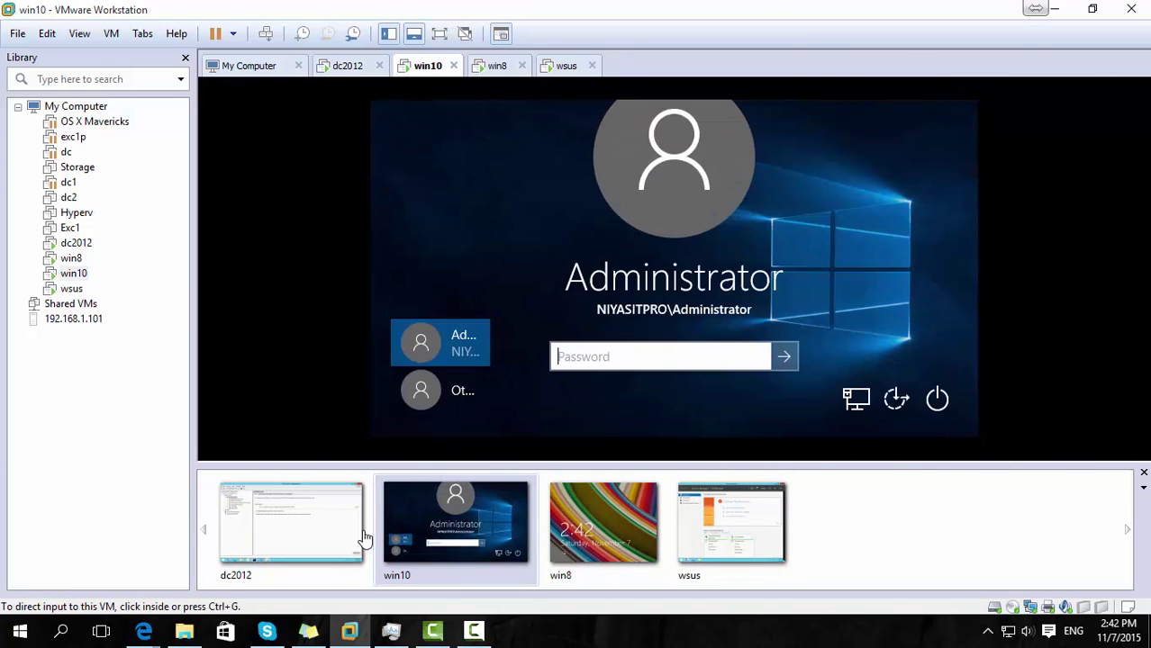
left_click(338, 542)
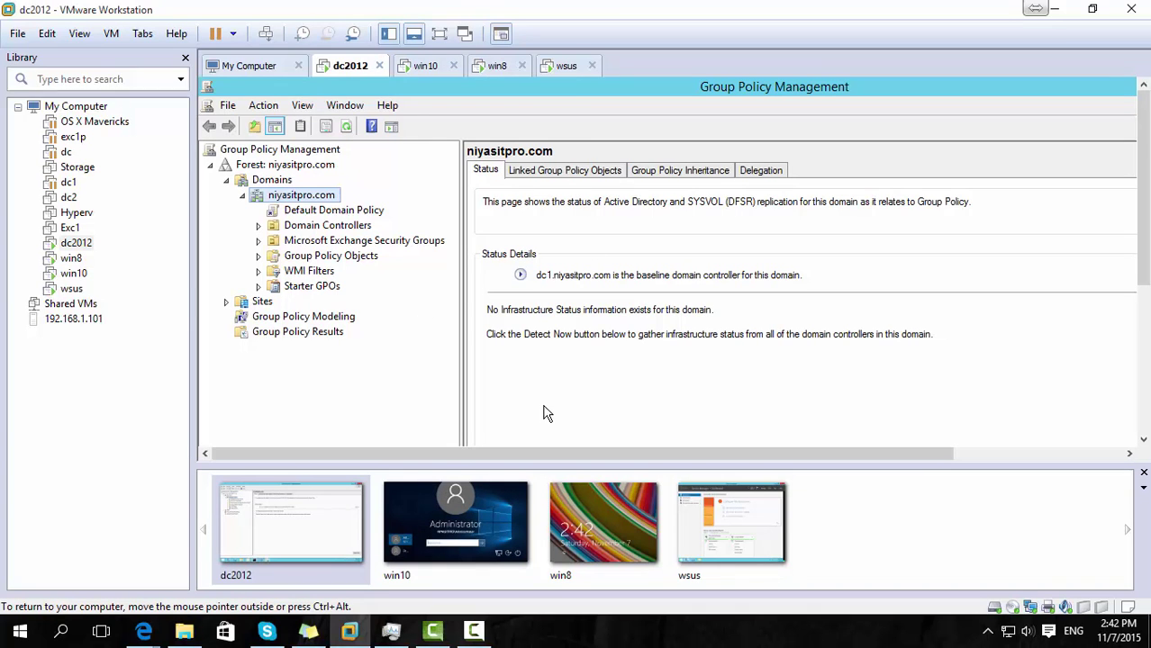
Step: Show the wsus server full screen and start a role-based Add Roles and Features install on it
left_click(566, 66)
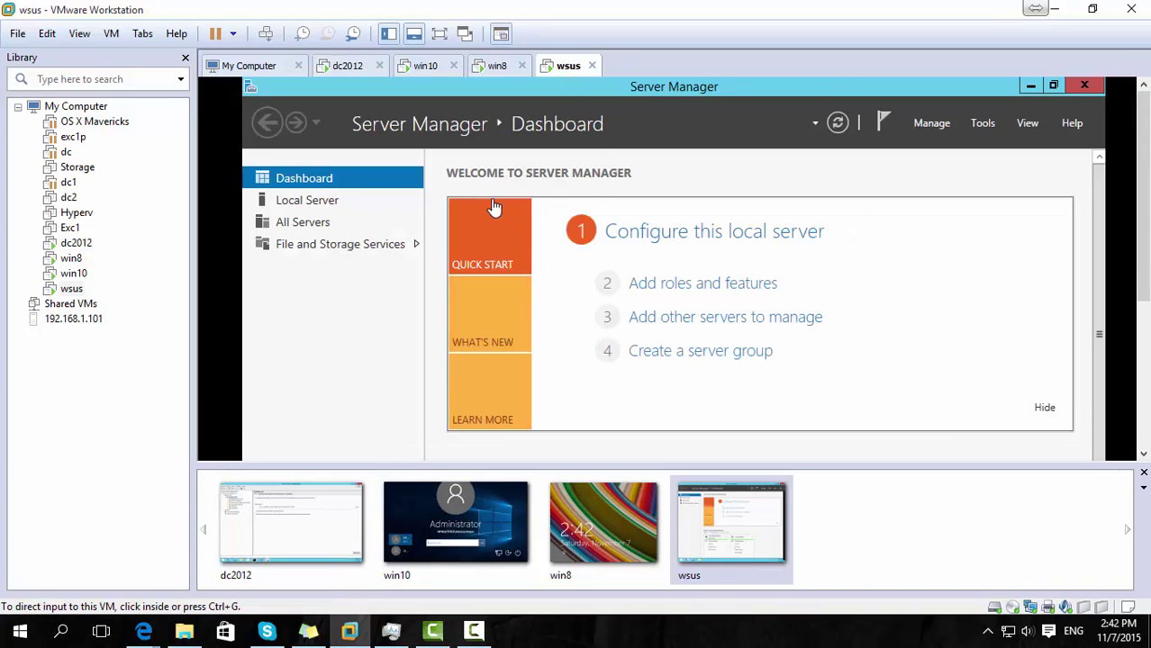
left_click(439, 33)
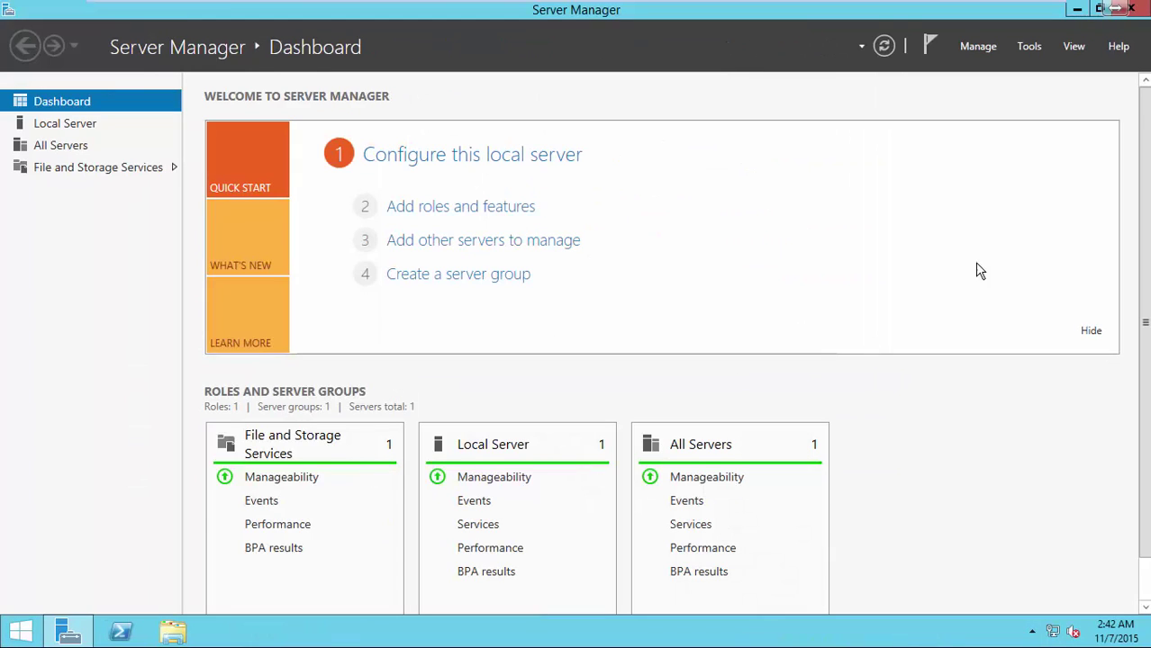
left_click(520, 209)
left_click(613, 586)
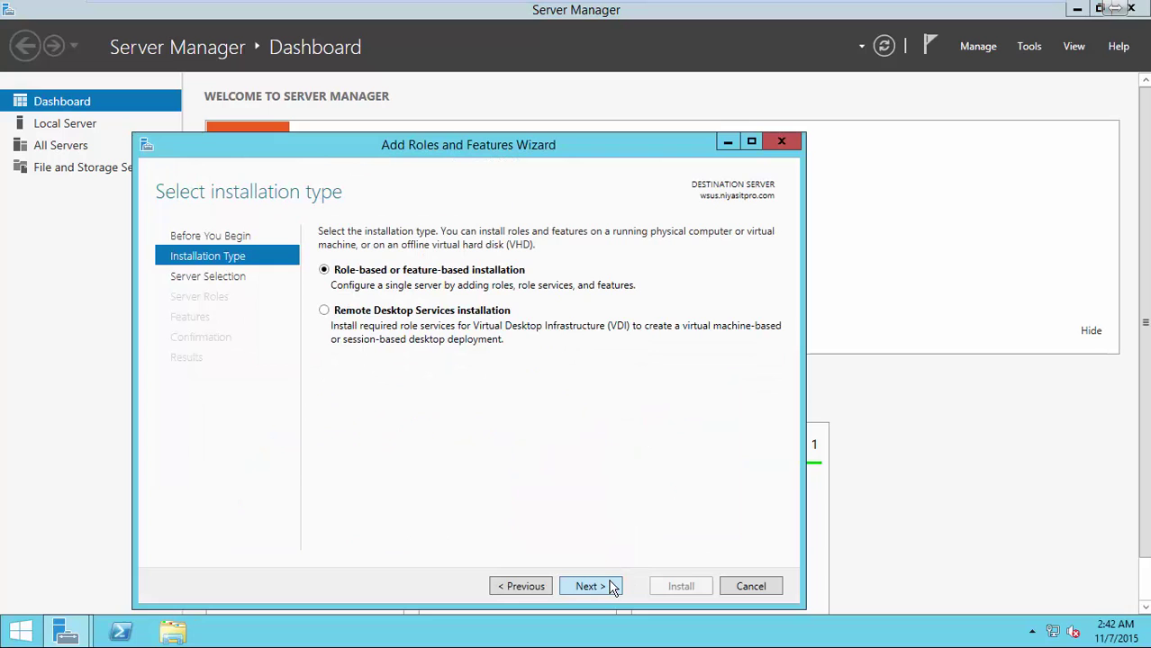
left_click(613, 586)
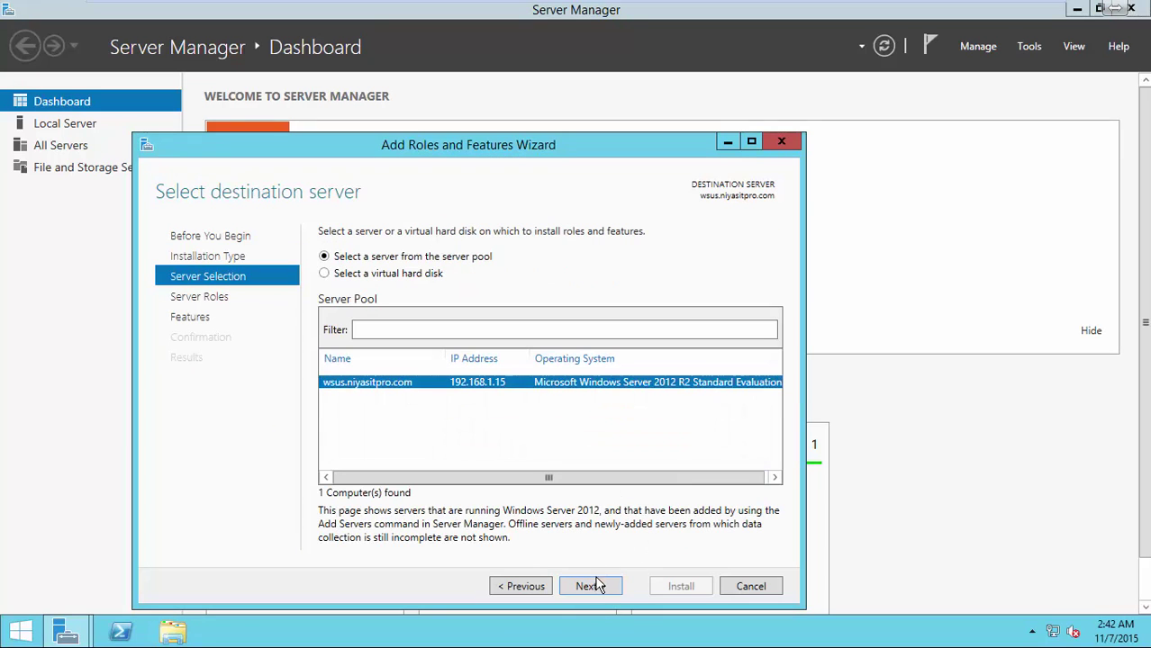
left_click(590, 586)
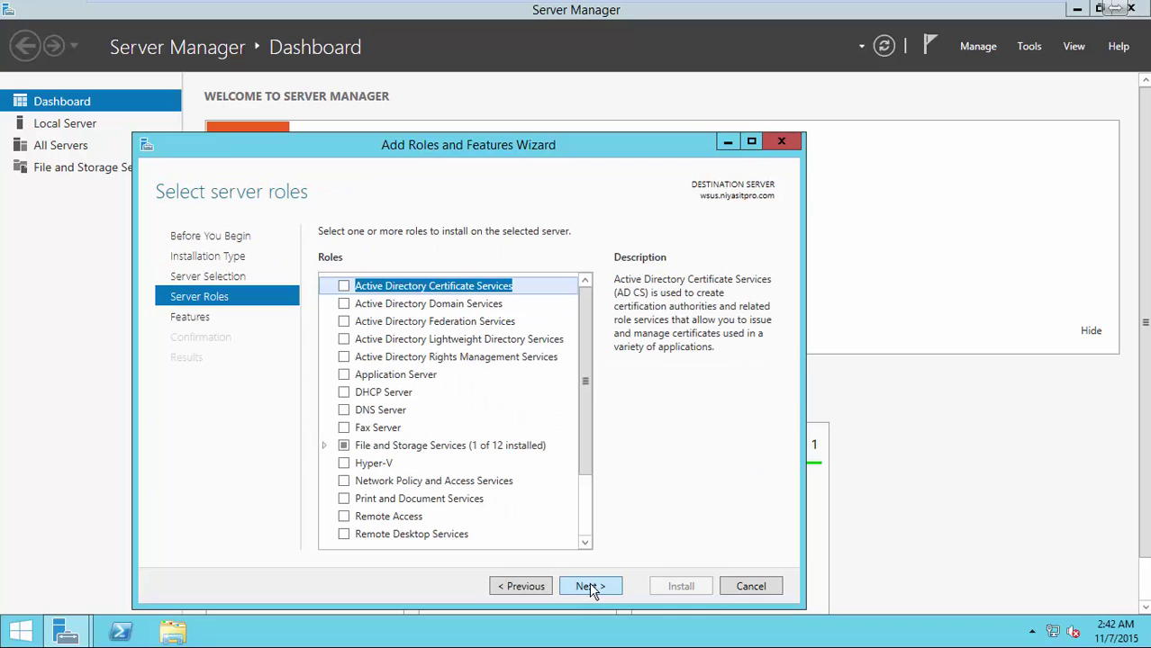
Step: Tick Windows Server Update Services with its required IIS features and advance with default role services
scroll(585, 387, "down", 2)
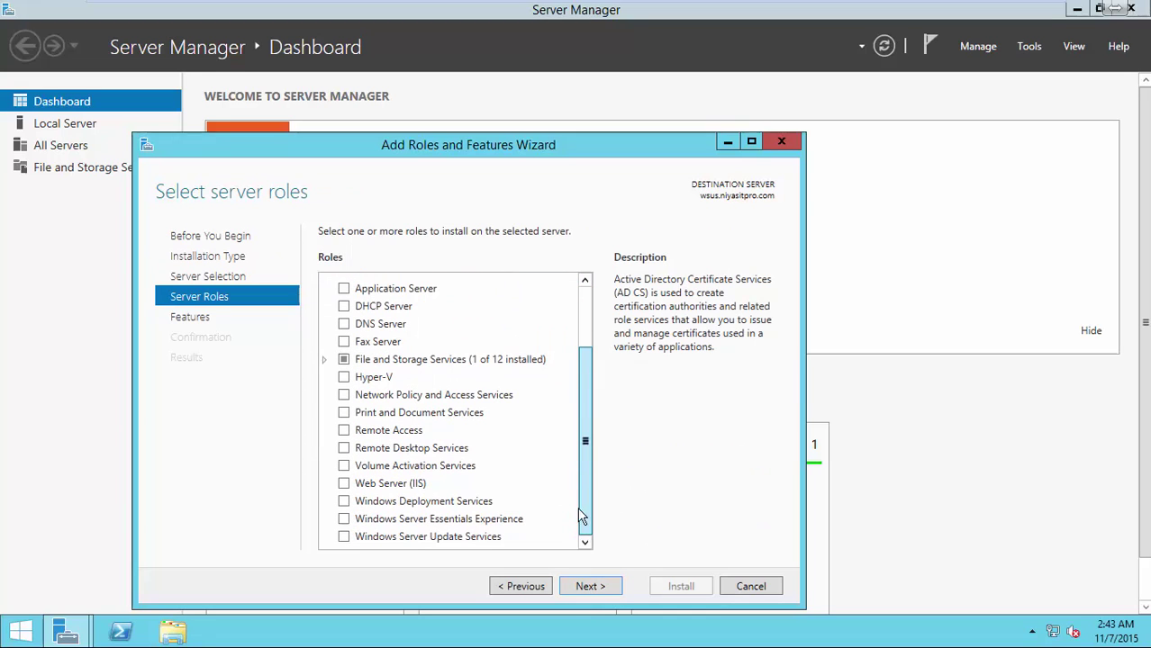
left_click(344, 539)
left_click(509, 518)
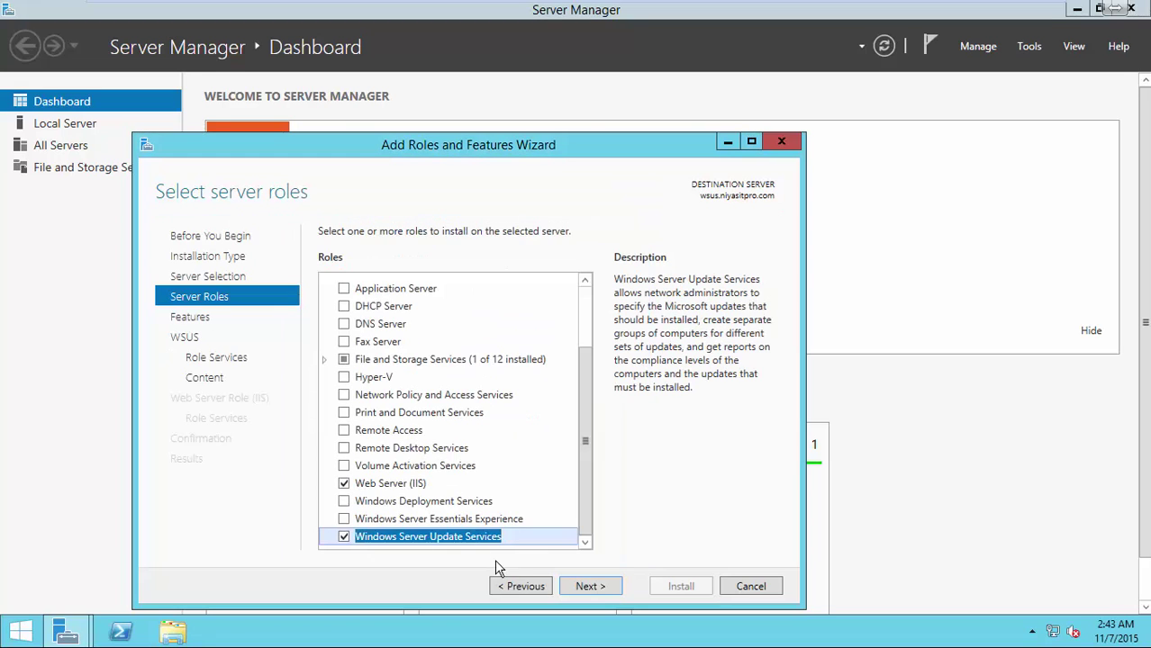
left_click(590, 586)
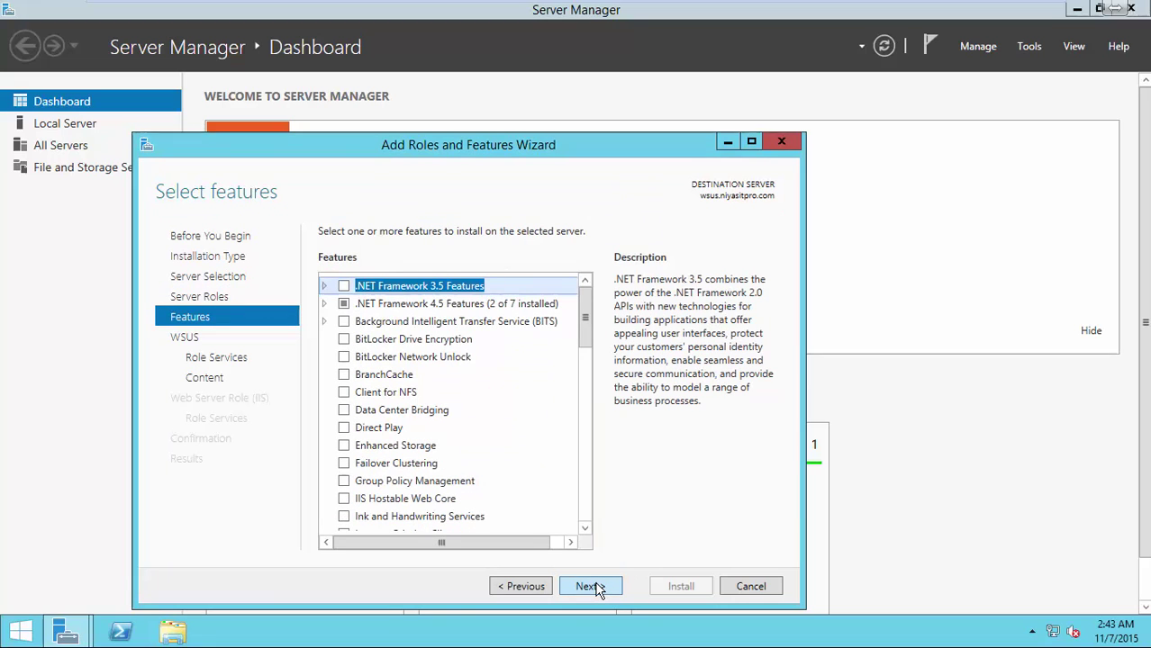
left_click(589, 587)
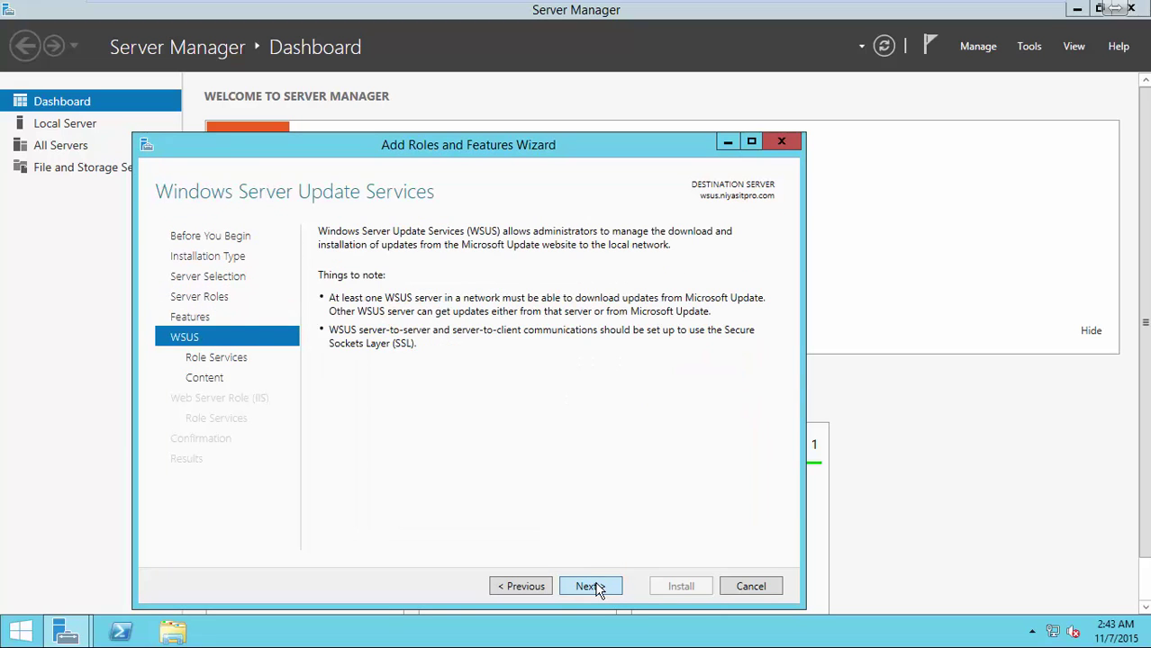
left_click(589, 587)
left_click(591, 586)
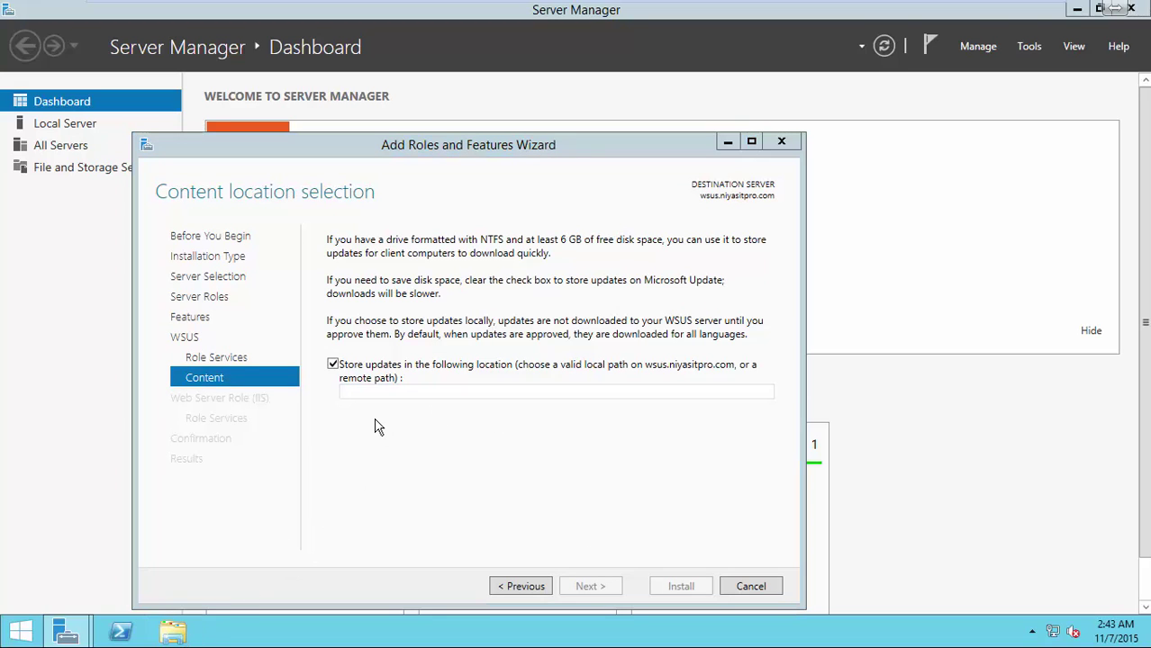
Step: In Local Disk (C:), add a new folder named WSUS
key("super+e")
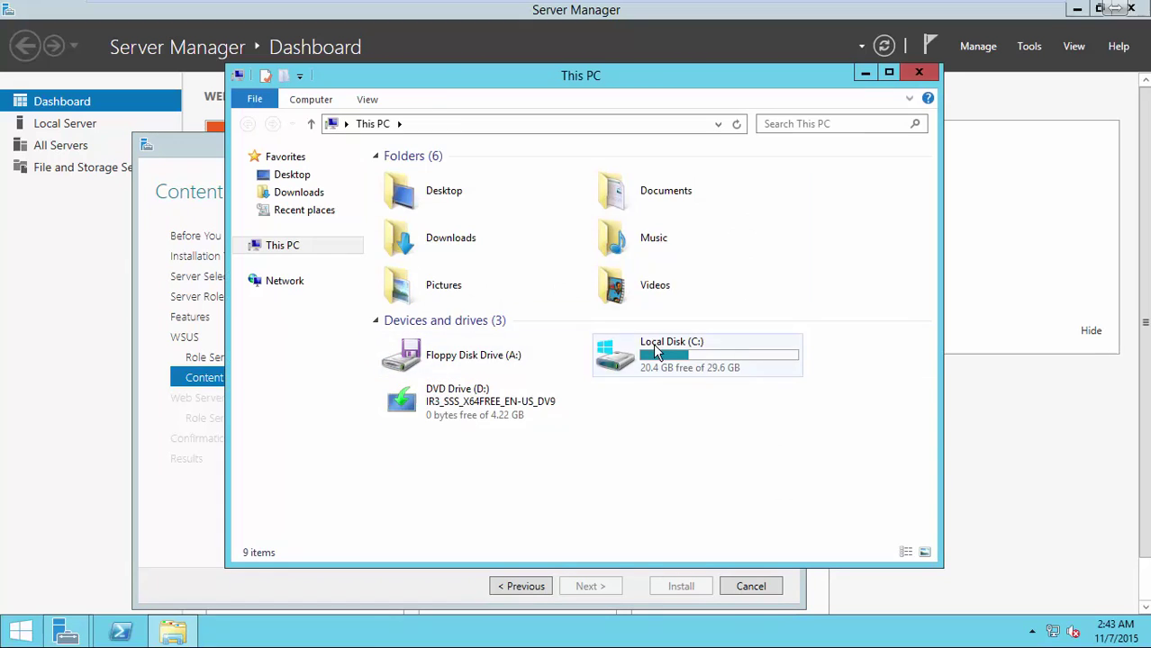
double_click(655, 351)
right_click(455, 353)
mouse_move(509, 506)
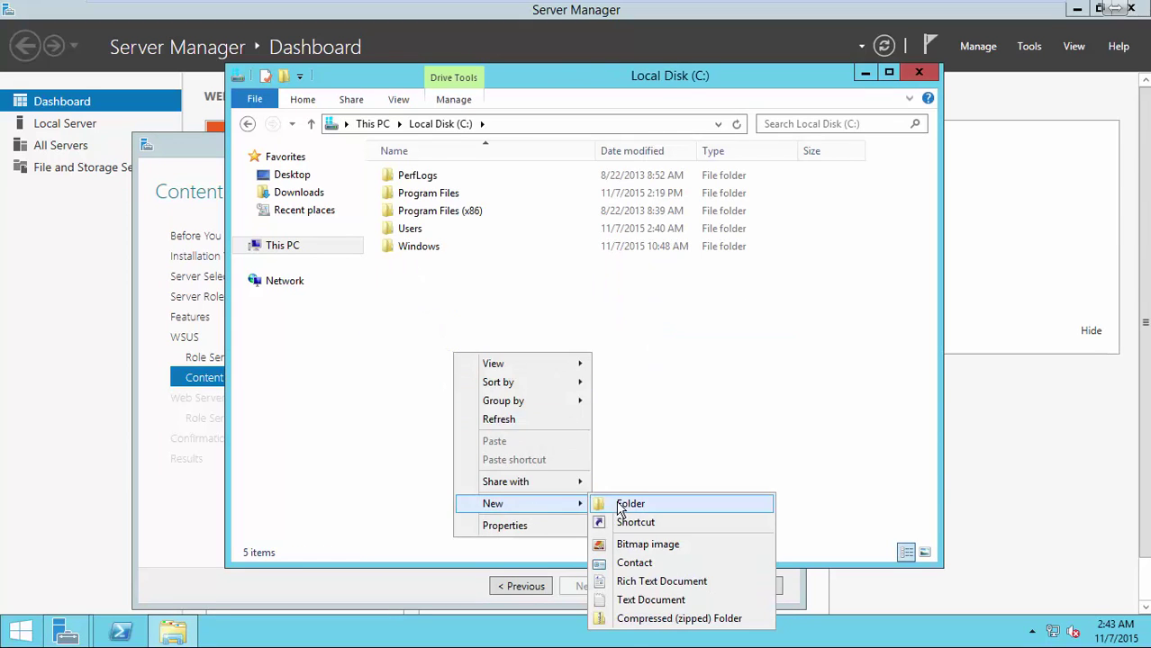
left_click(618, 502)
type("E")
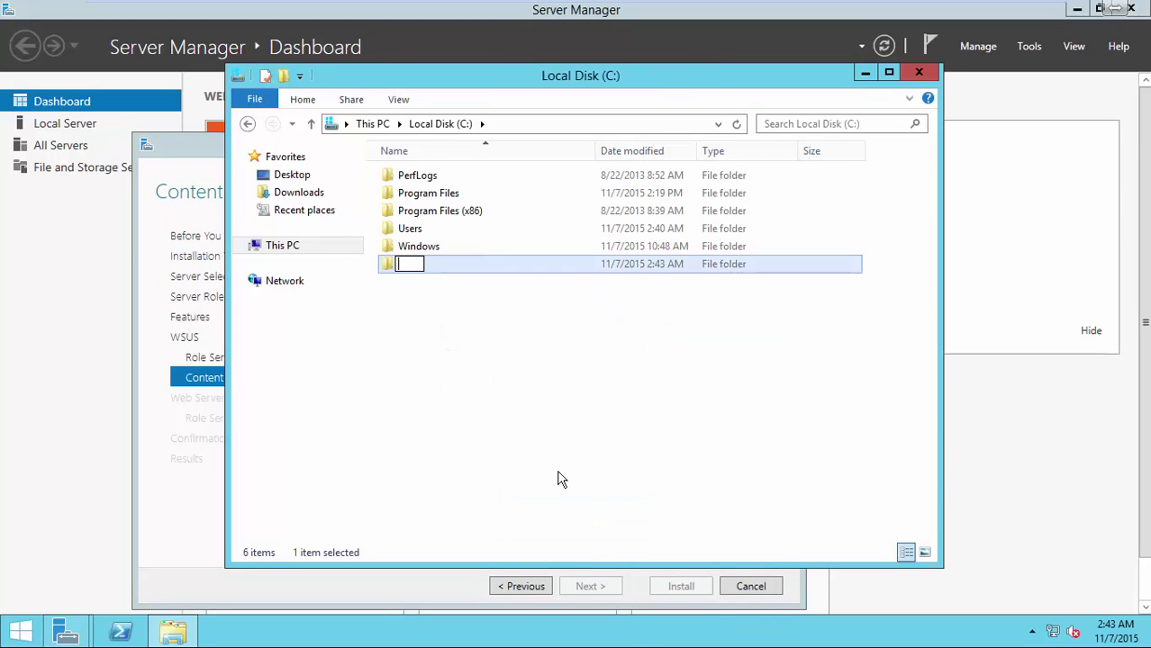
type("WSUS")
key("Return")
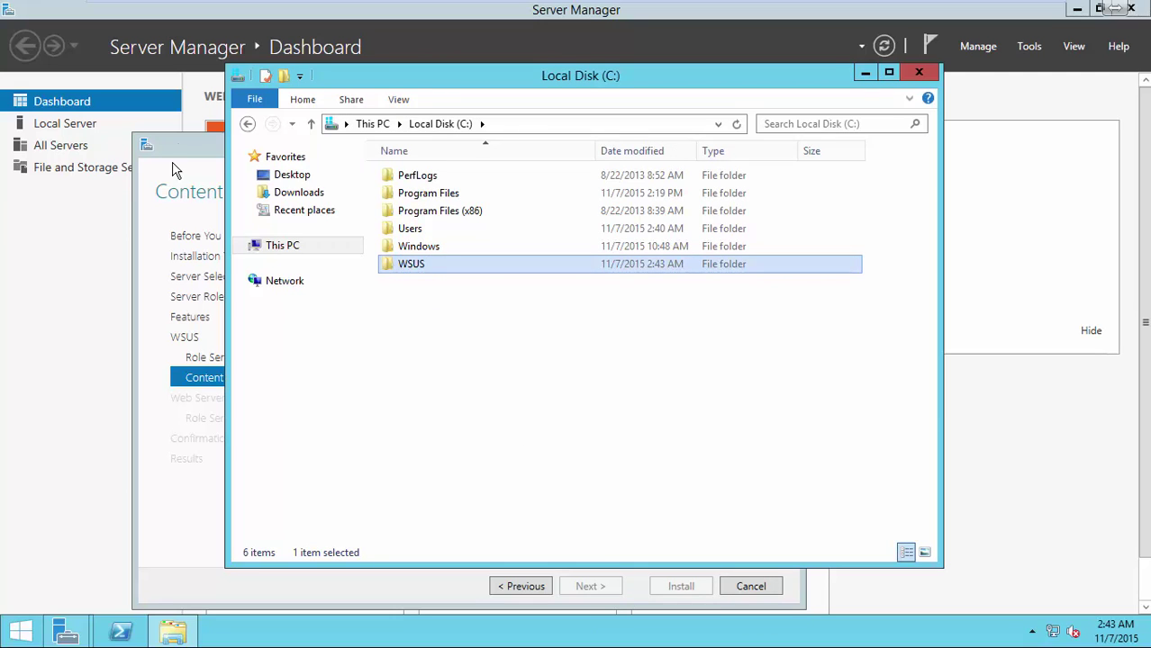
Step: Set the WSUS content location to C:\WSUS in the roles wizard
left_click(315, 584)
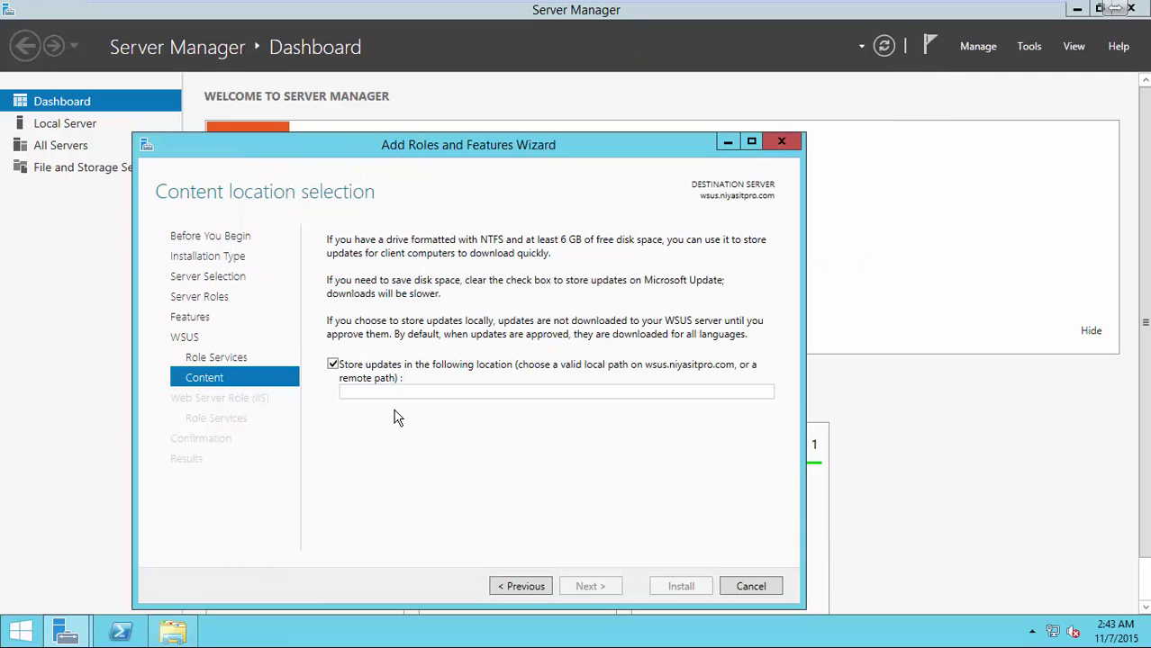
type("c")
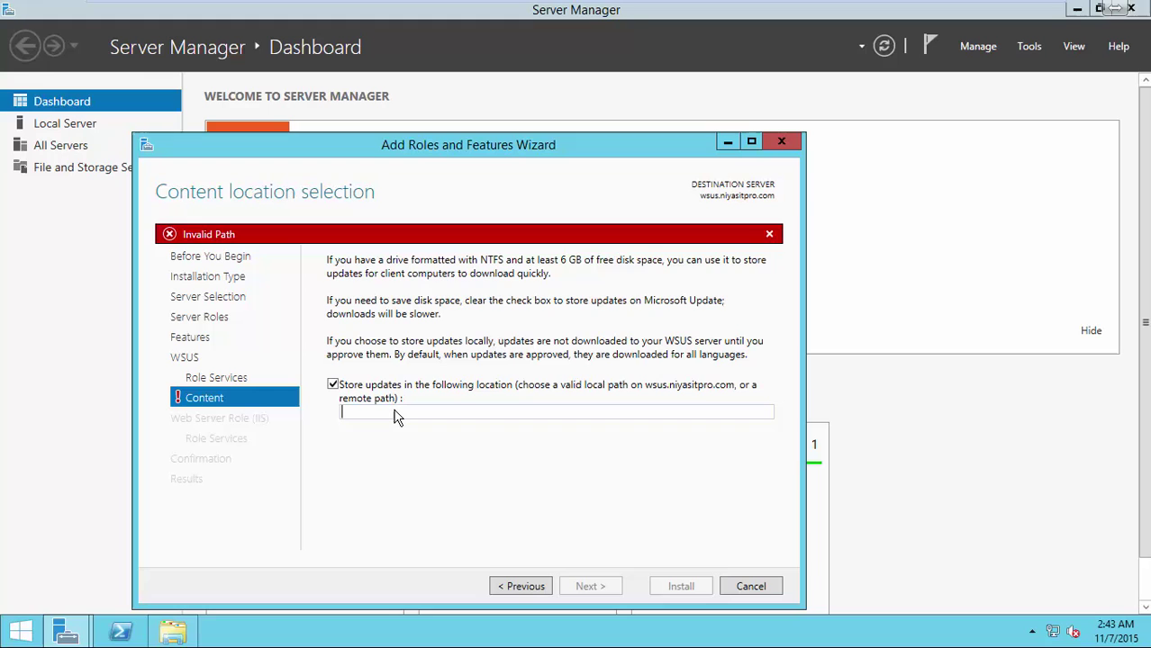
type("C:\\WSUS")
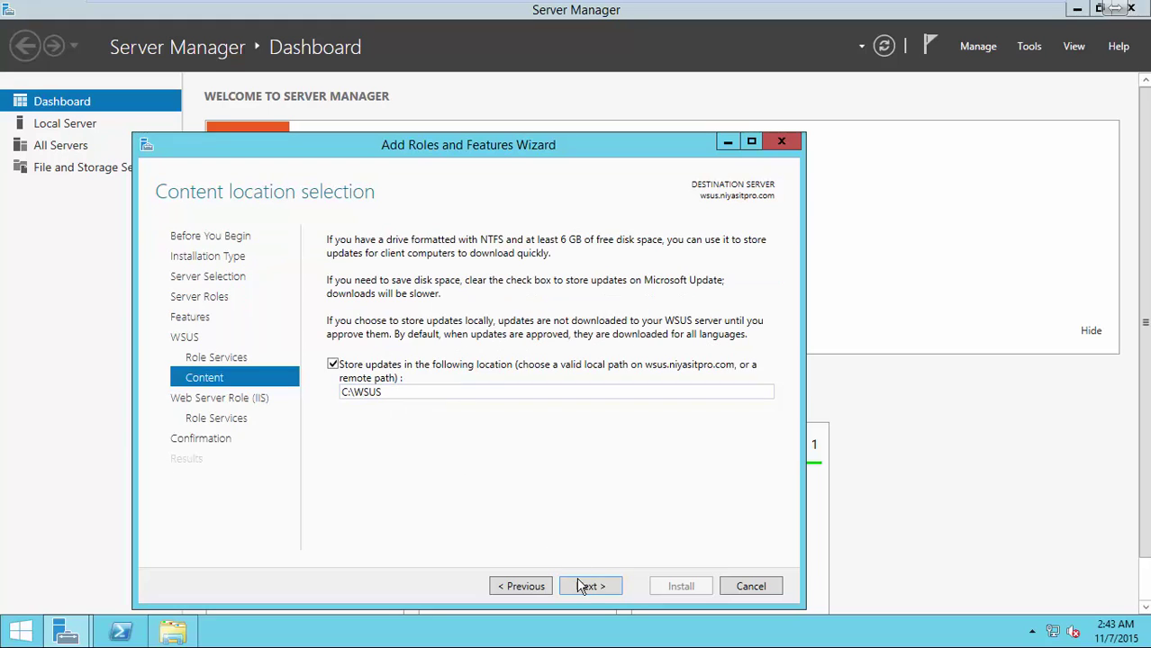
left_click(586, 585)
Step: Accept the default web server role services, install the roles, and close the finished wizard
left_click(588, 587)
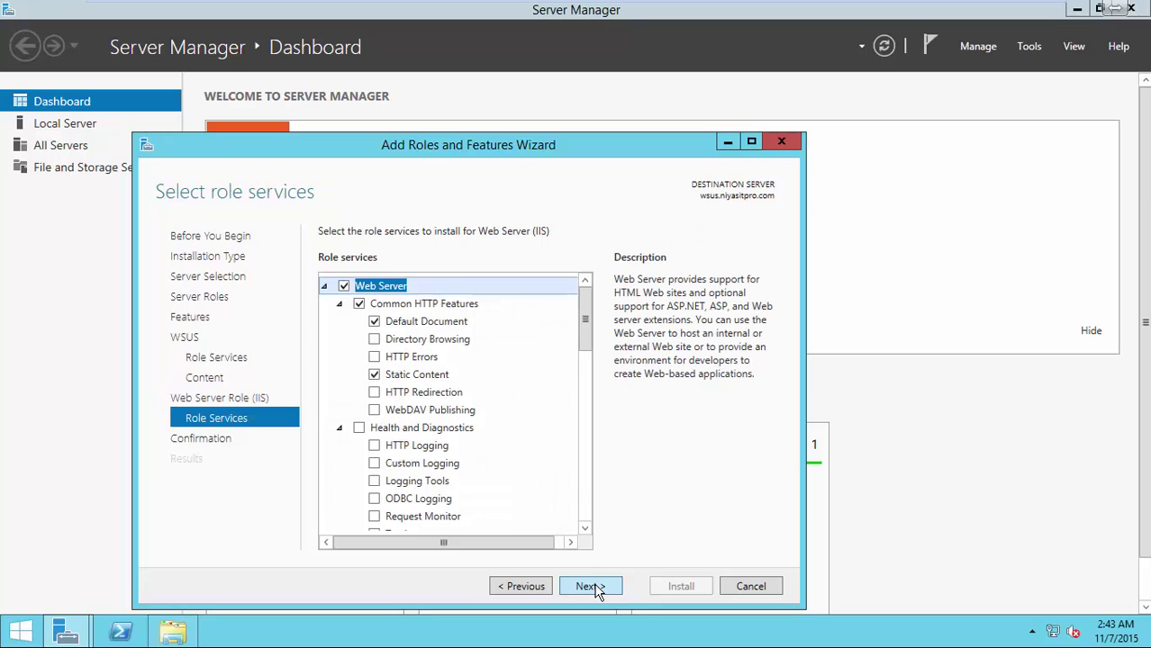
left_click_drag(582, 347, 581, 533)
left_click(586, 586)
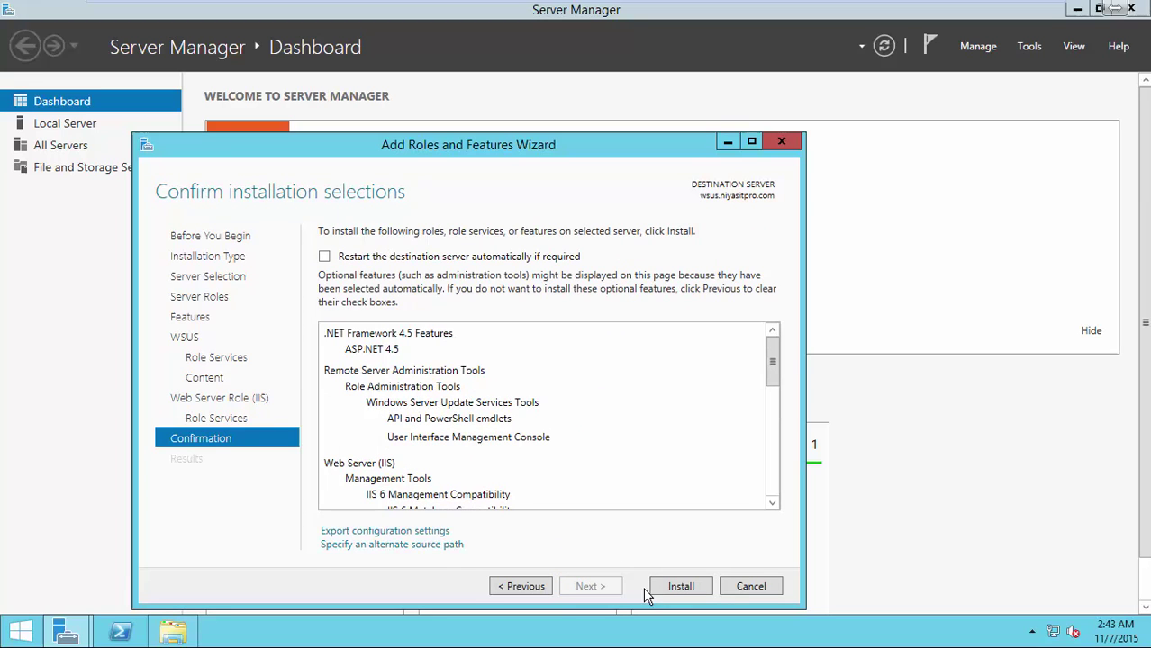
left_click(670, 588)
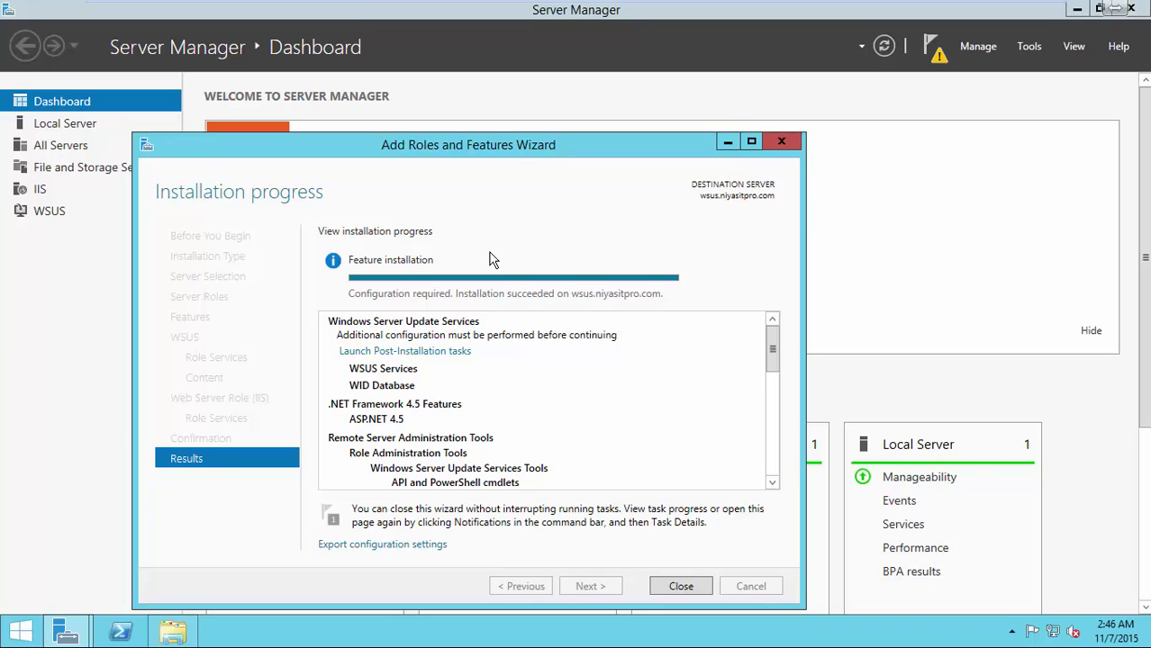
key("alt+F4")
Step: Run the WSUS post-installation tasks from the WSUS server row, keeping C:\WSUS as content path
left_click(48, 213)
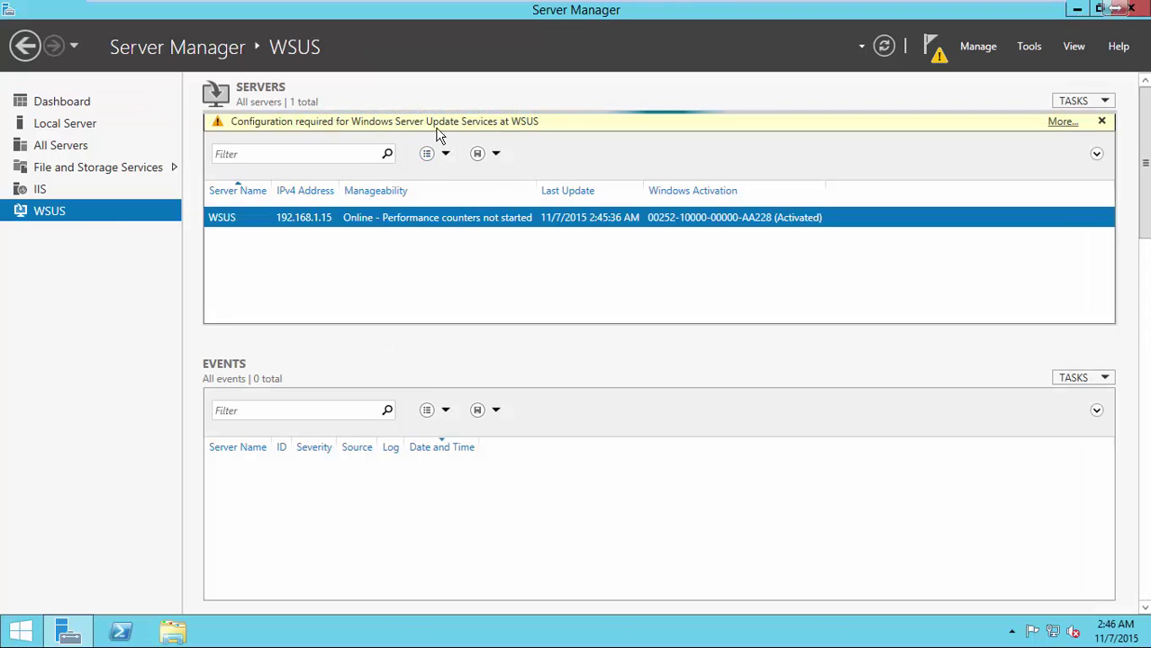
right_click(441, 218)
left_click(489, 368)
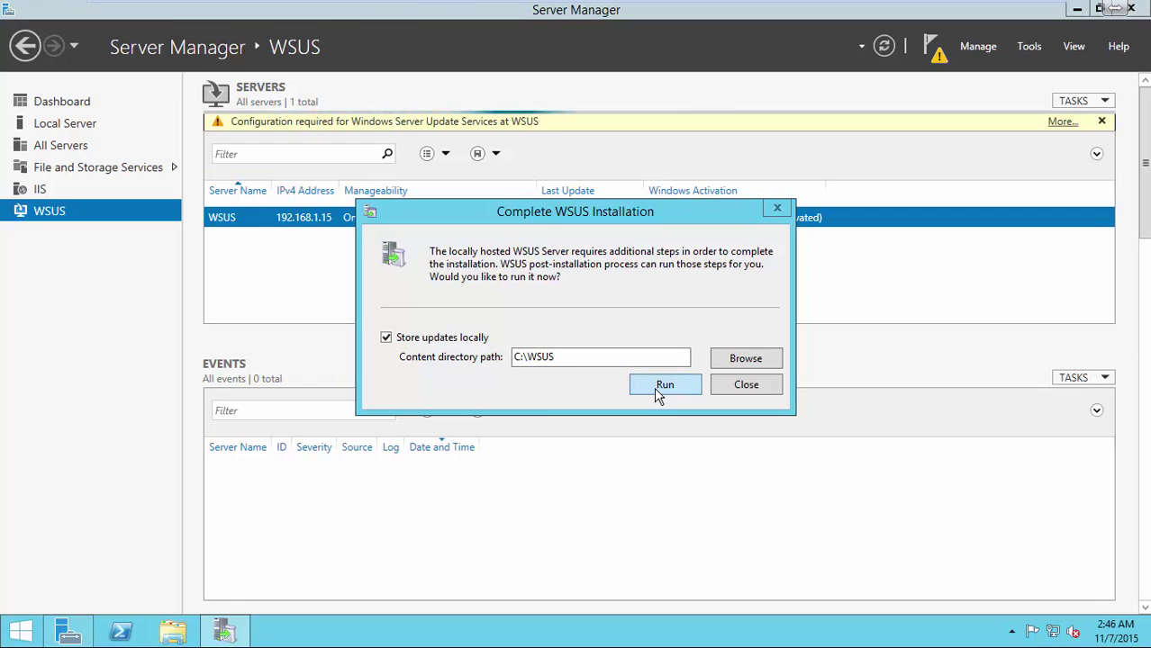
left_click(658, 392)
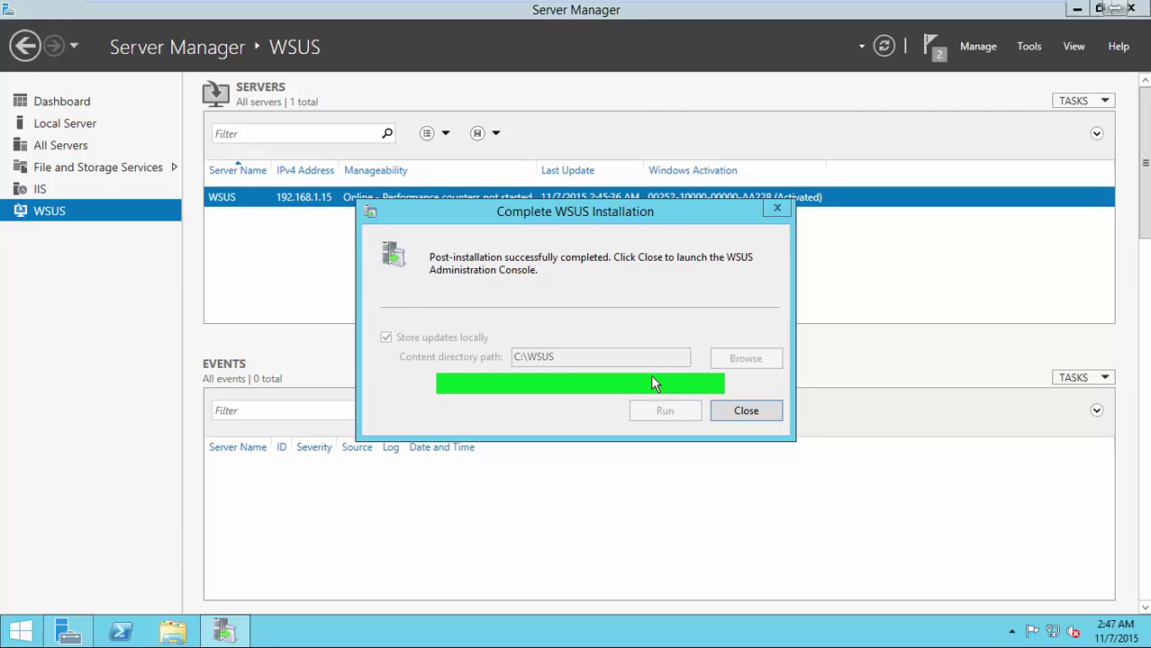
Step: Opt out of the Improvement Program, keep Microsoft Update as upstream, and start connecting
left_click(744, 412)
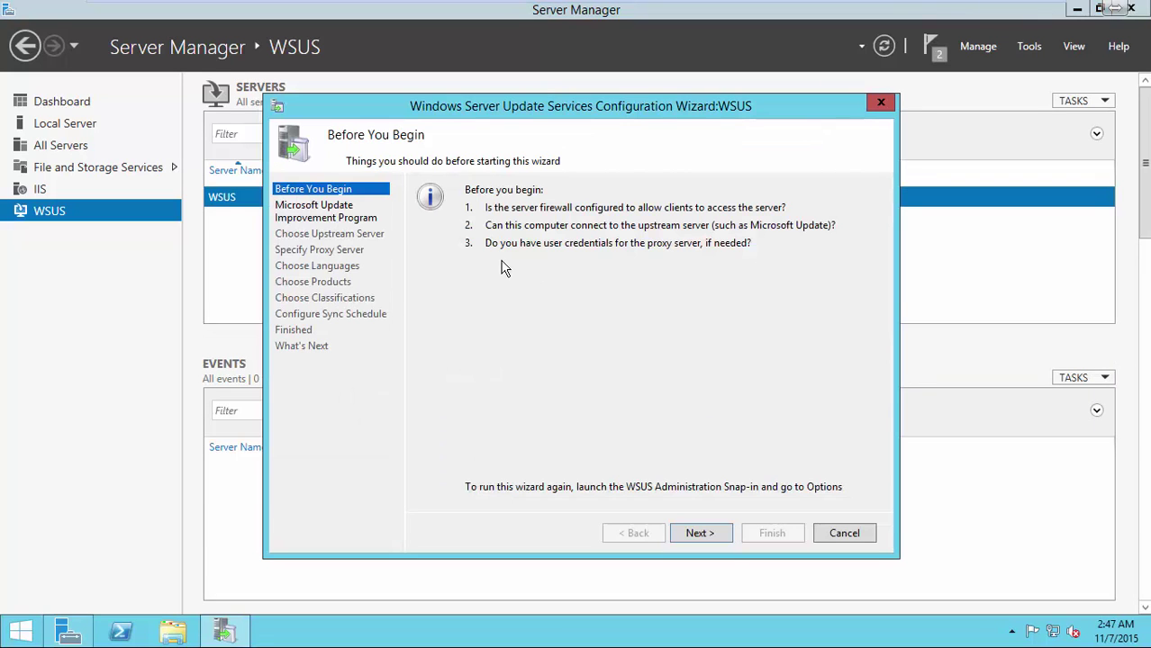
left_click(692, 531)
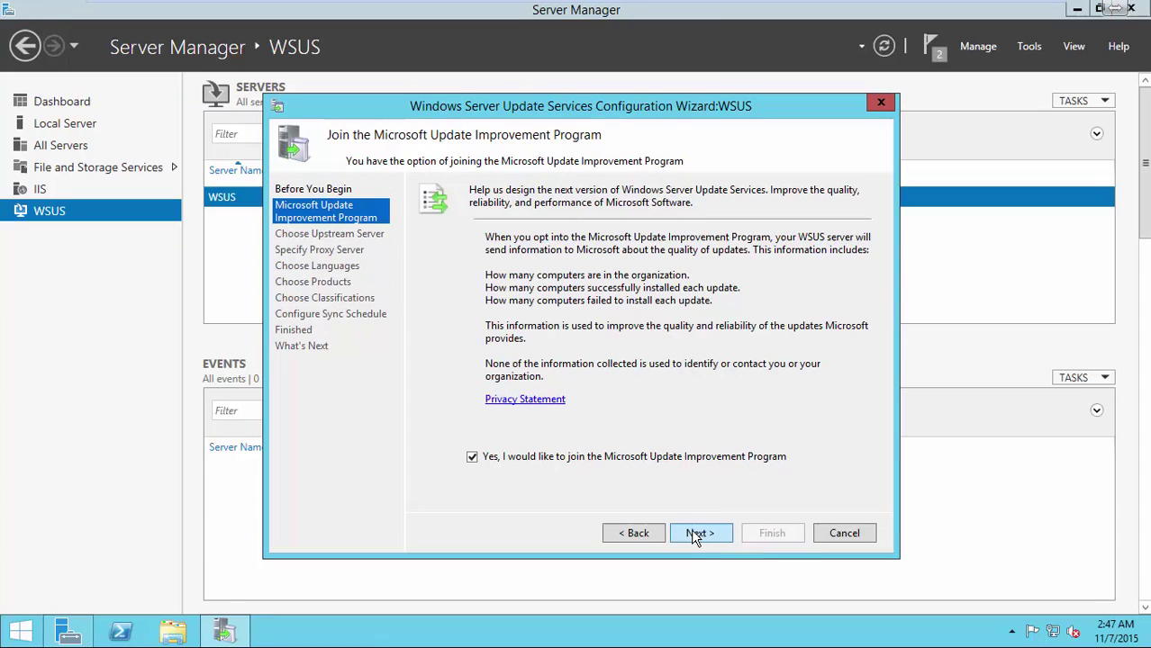
left_click(639, 458)
left_click(691, 535)
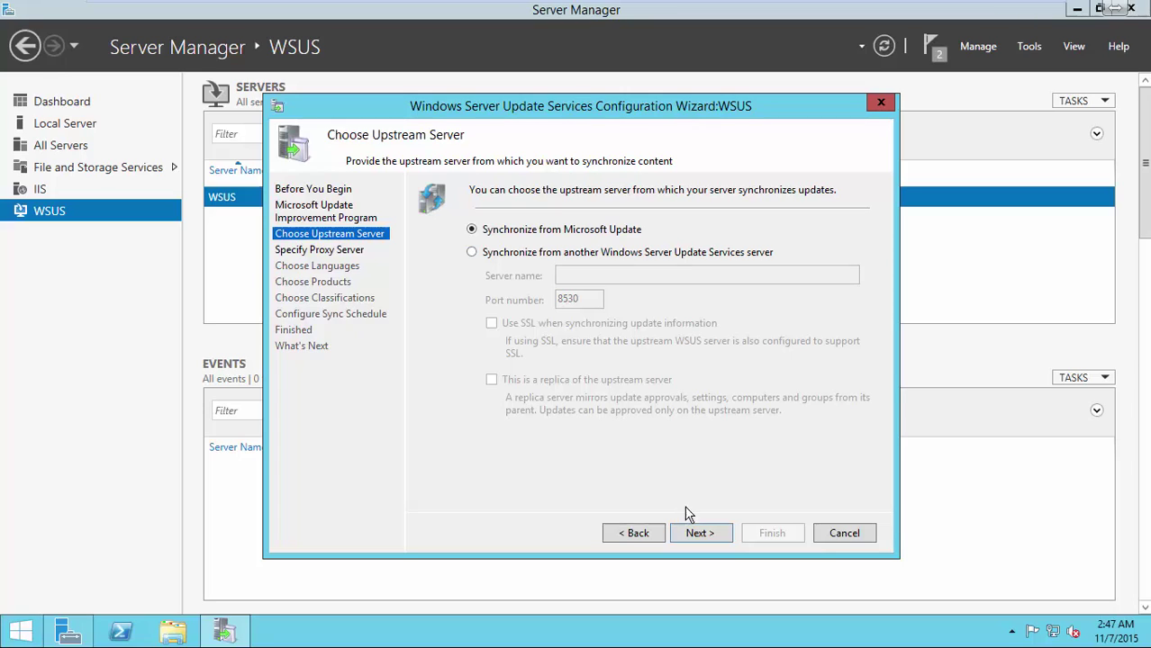
left_click(695, 534)
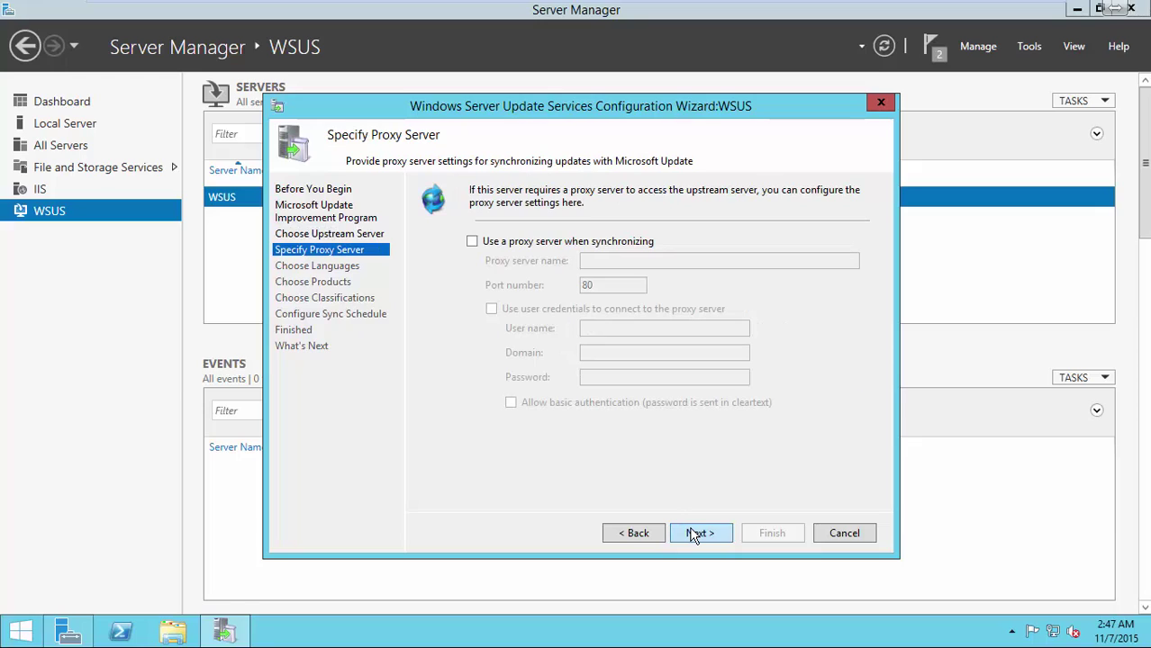
left_click(693, 534)
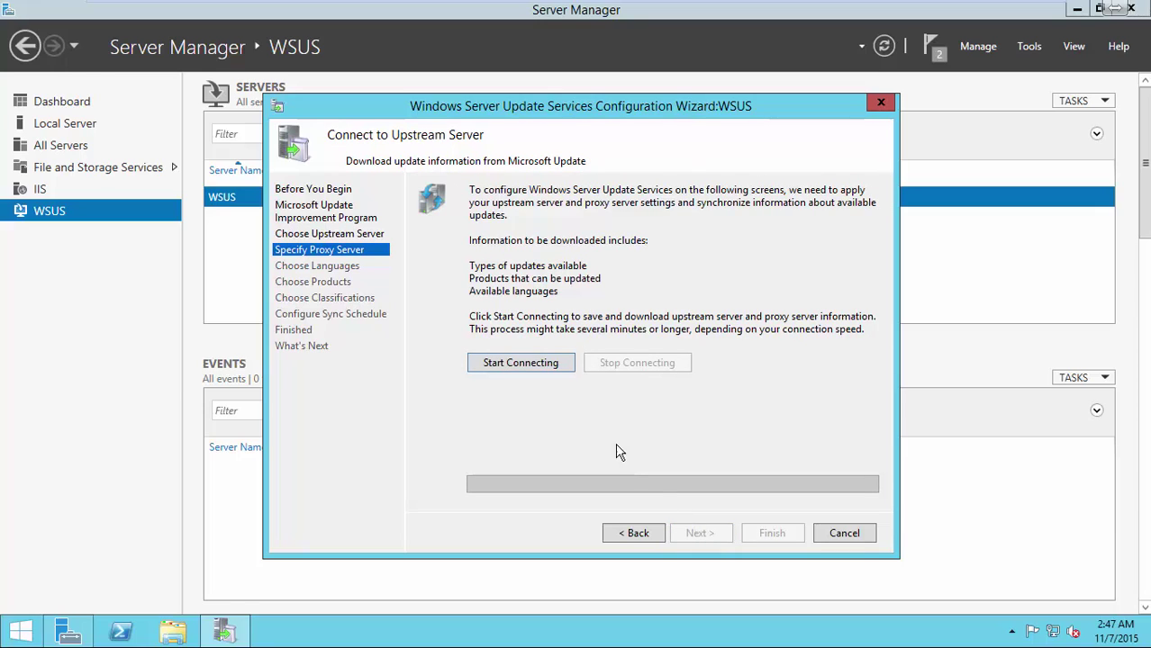
left_click(546, 370)
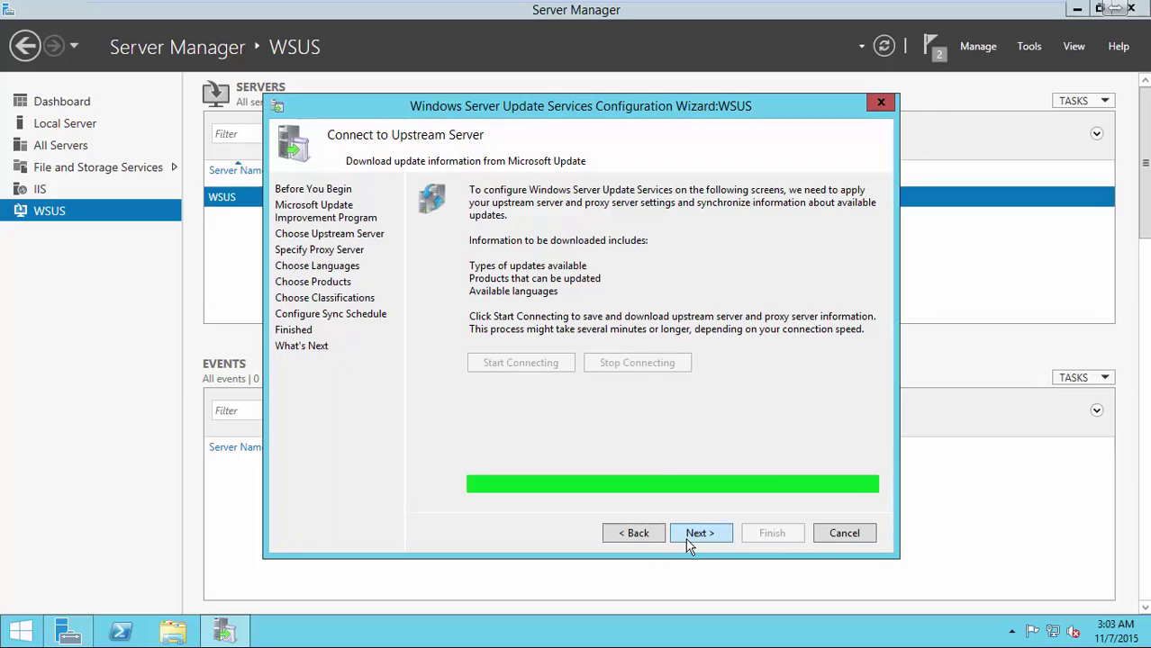
Step: Keep English as the update language and clear all Office products
left_click(691, 540)
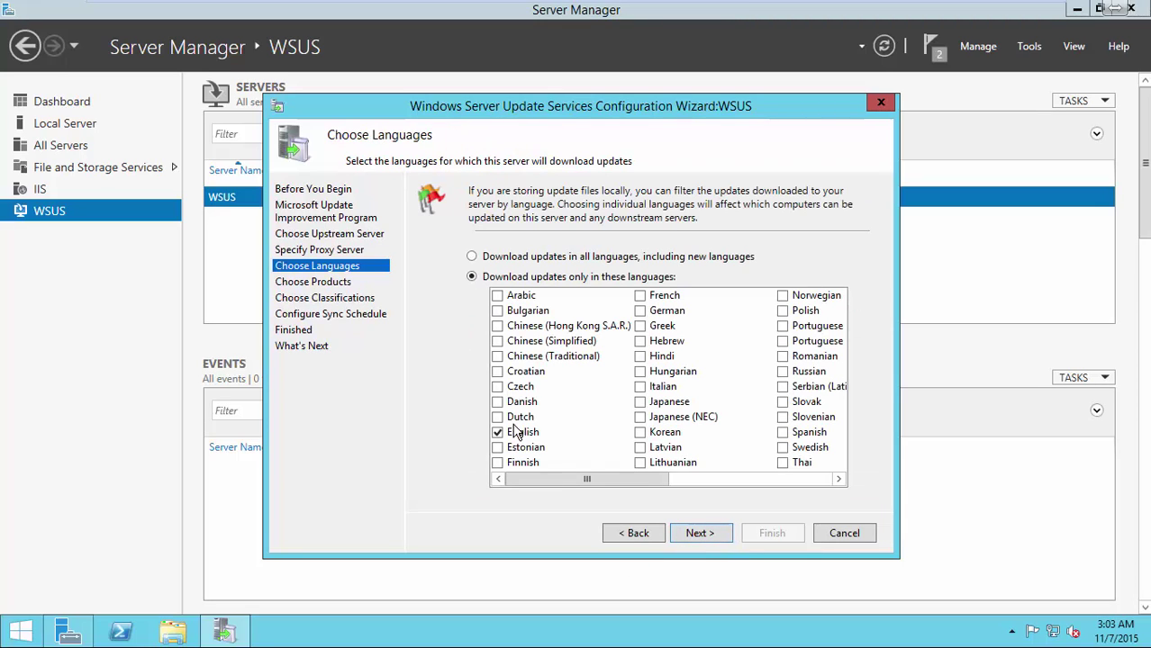
left_click(730, 539)
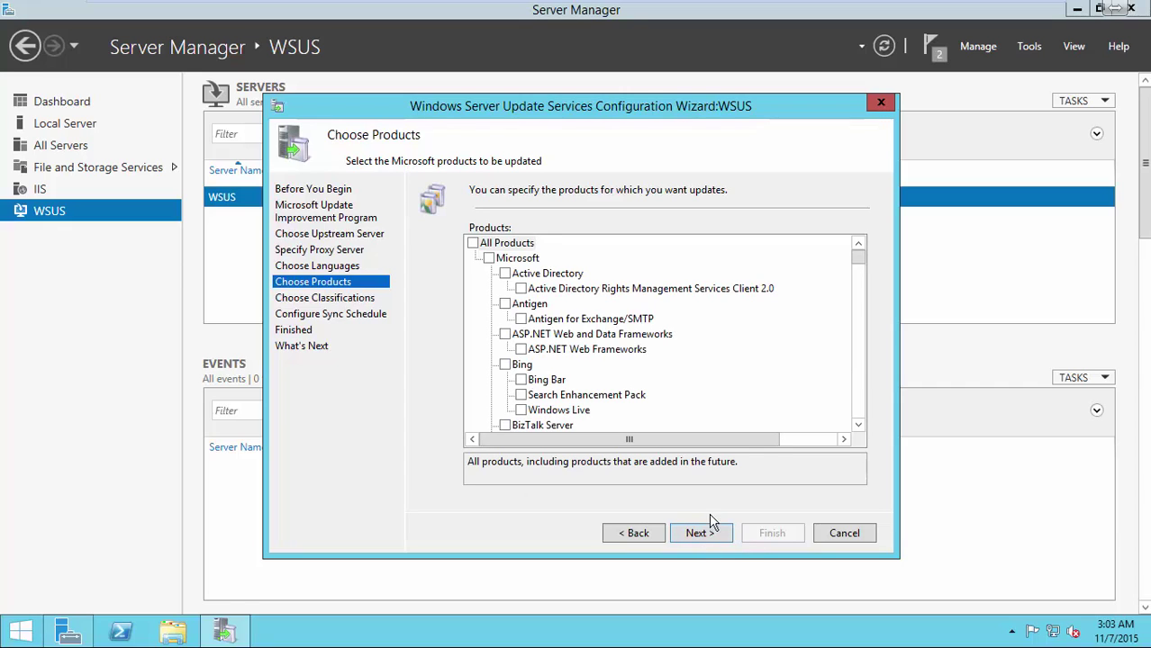
left_click_drag(860, 267, 860, 414)
left_click(505, 319)
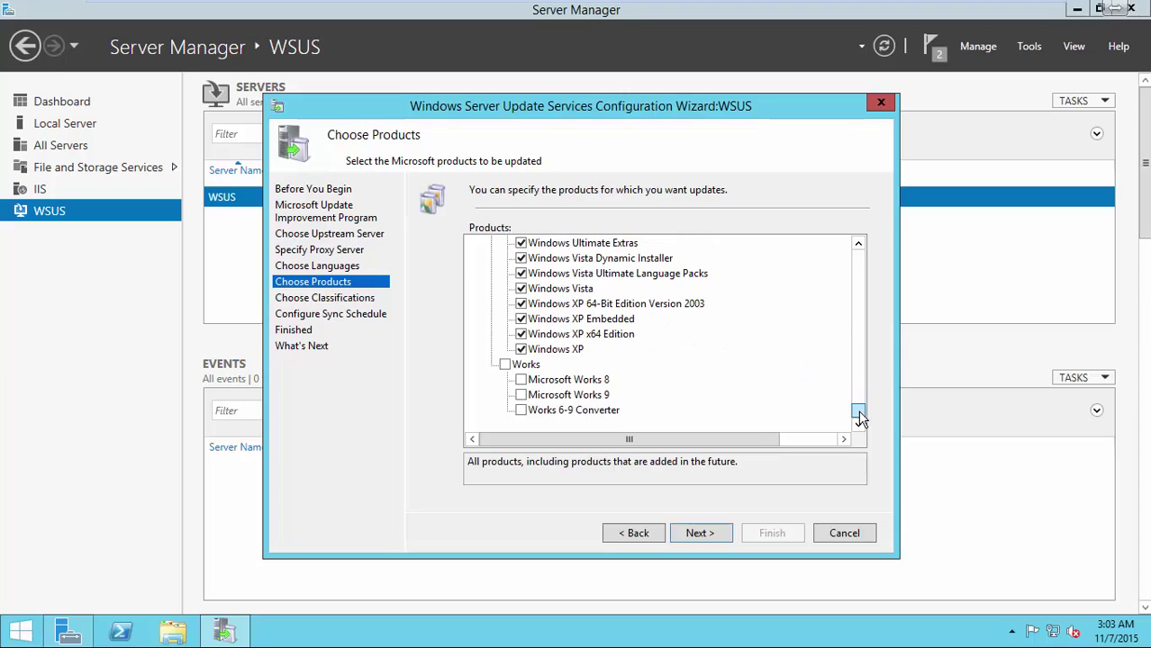
Step: Exclude Windows XP, Vista, Ultimate Extras, Technical Preview, Server Drivers and Server 2016 Technical Preview products
left_click(521, 350)
left_click(520, 334)
left_click(520, 319)
left_click(520, 303)
left_click(520, 289)
left_click(520, 273)
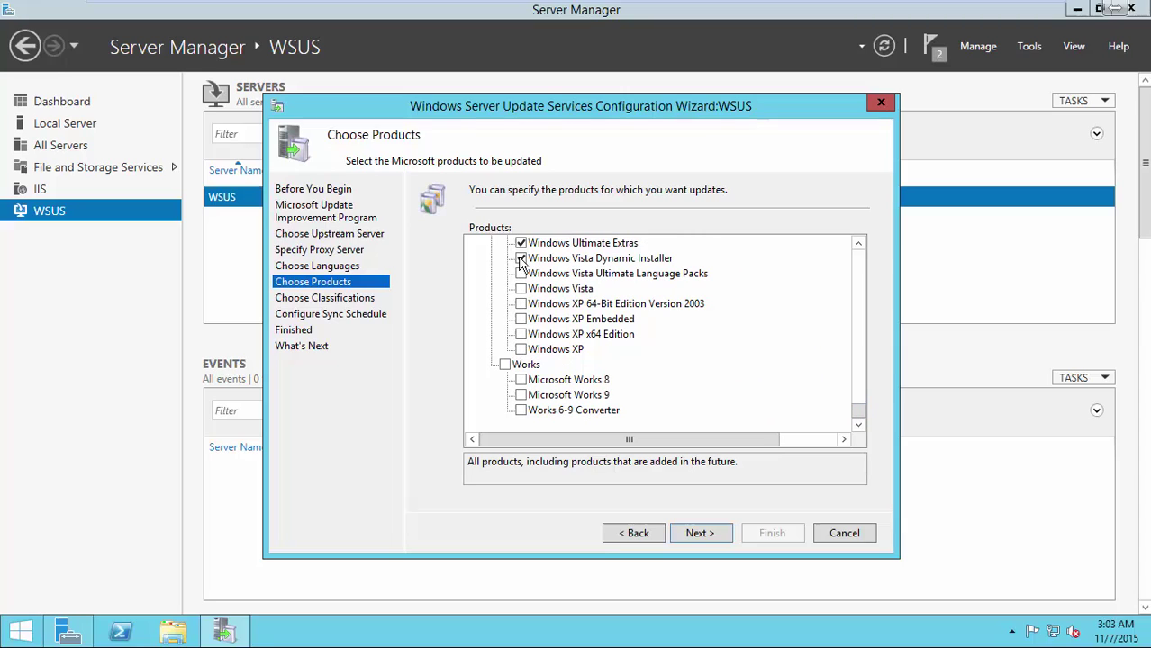
left_click(521, 258)
left_click(521, 243)
left_click(858, 245)
left_click(858, 245)
left_click(859, 245)
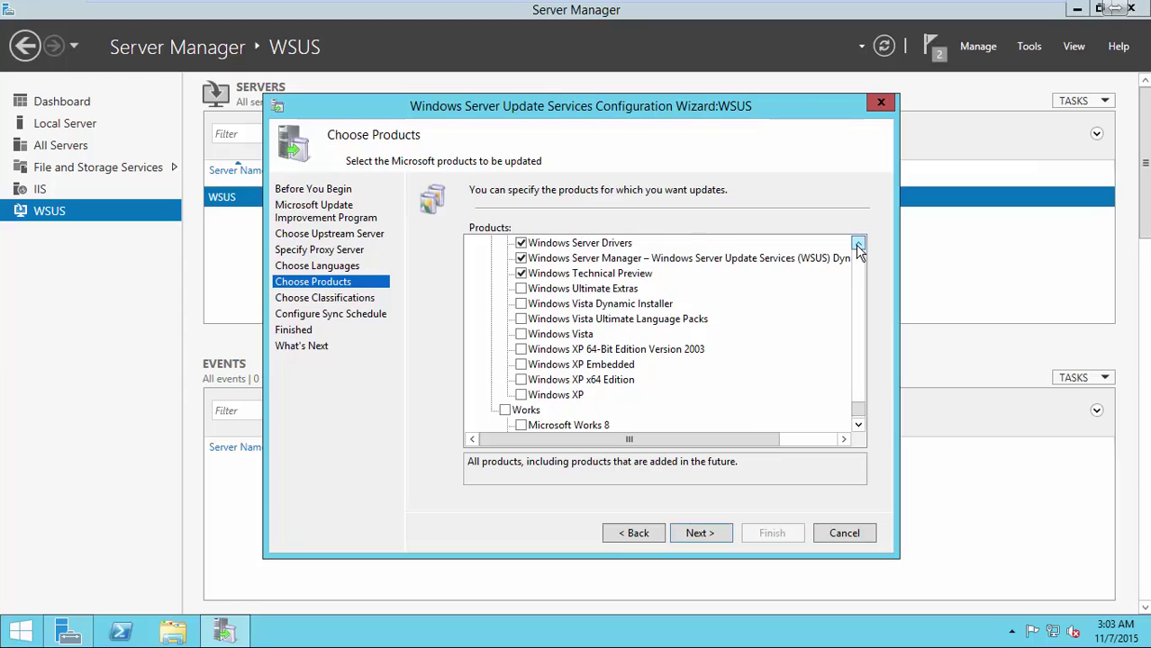
left_click(858, 245)
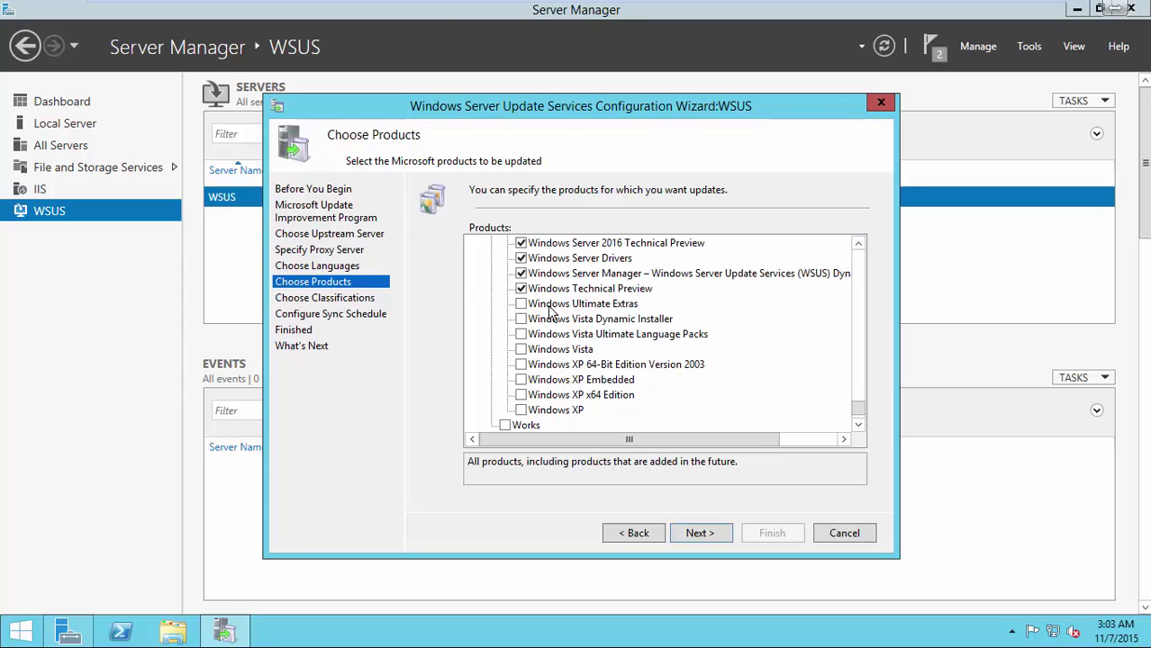
left_click(521, 288)
left_click(521, 273)
left_click(520, 258)
left_click(520, 243)
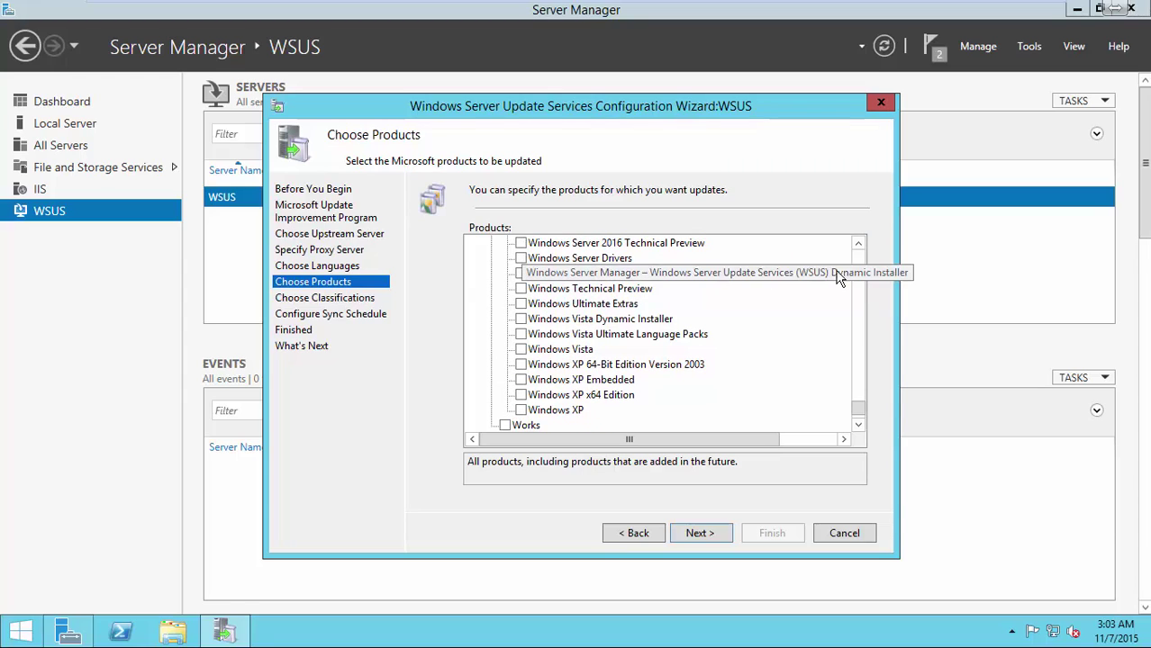
left_click(858, 245)
left_click(859, 245)
left_click(858, 245)
left_click(858, 245)
left_click(858, 245)
left_click(858, 245)
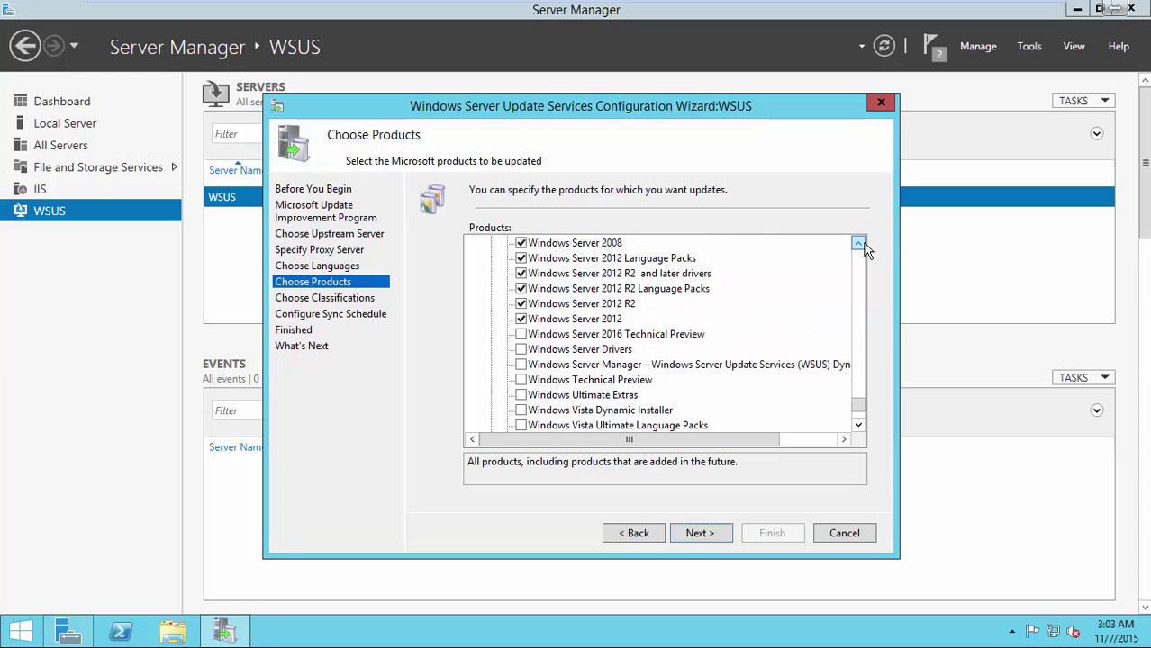
left_click(859, 245)
left_click(858, 245)
left_click(858, 245)
left_click(858, 245)
left_click(858, 245)
left_click(858, 245)
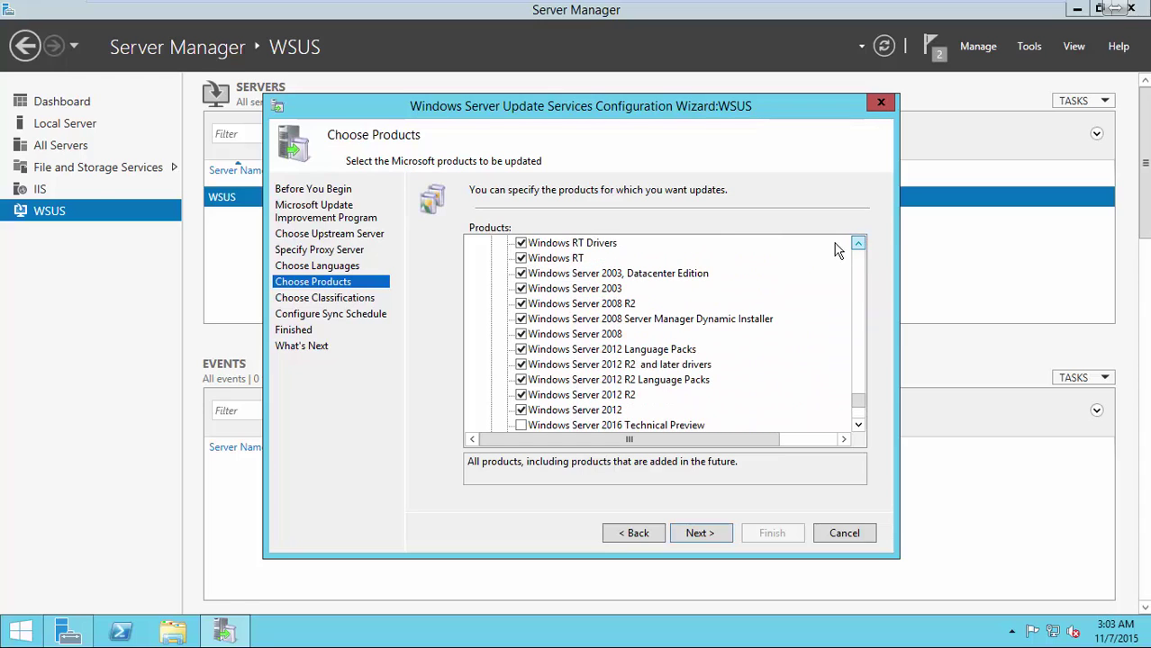
Step: Exclude Windows Server 2008, Server 2003, Windows RT, RT Drivers and Windows 2000 products
left_click(521, 334)
left_click(520, 319)
left_click(521, 288)
left_click(521, 273)
left_click(521, 258)
left_click(858, 245)
left_click(859, 245)
left_click(858, 245)
left_click(858, 245)
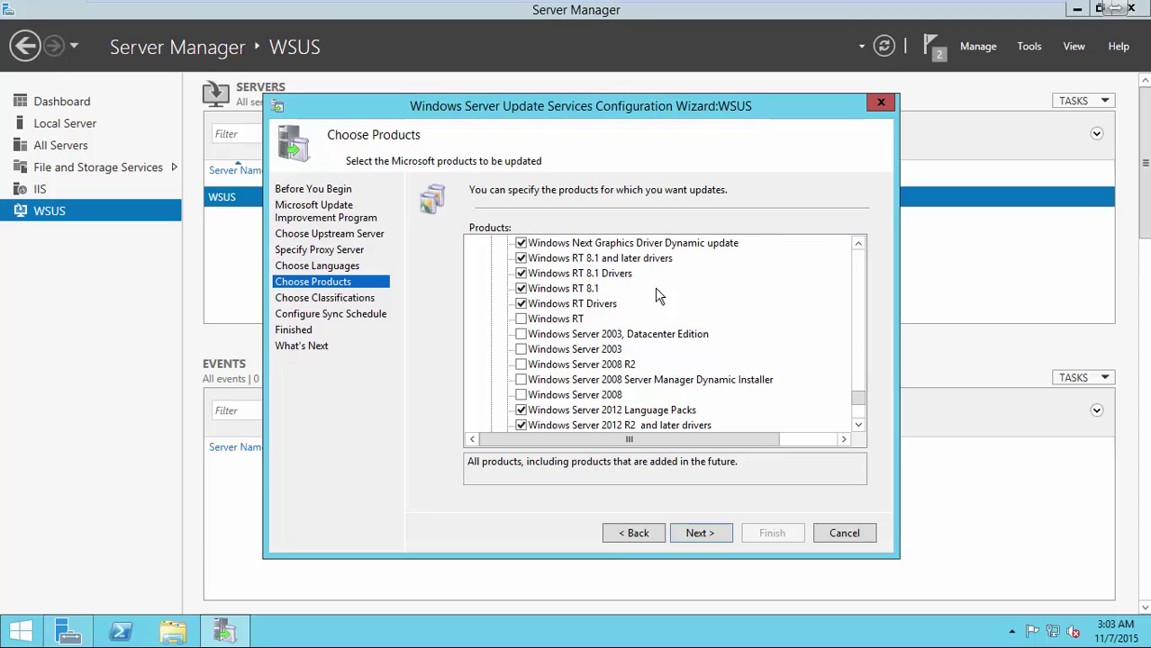
left_click(520, 304)
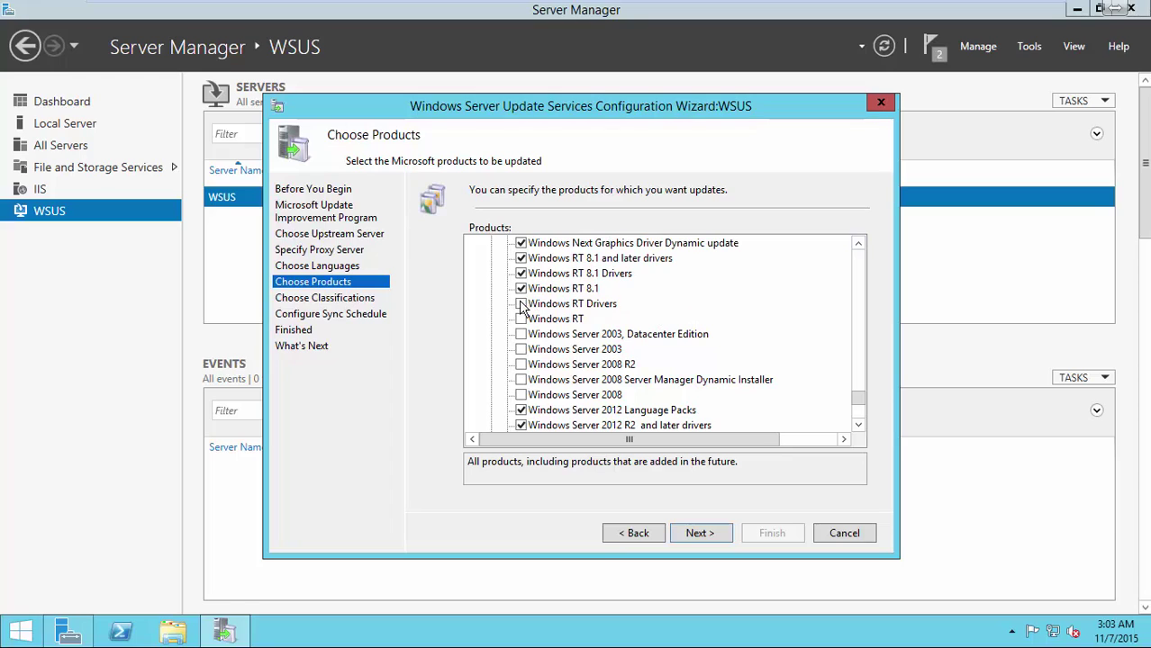
left_click(858, 245)
left_click(859, 245)
left_click(858, 245)
left_click(858, 245)
left_click(858, 245)
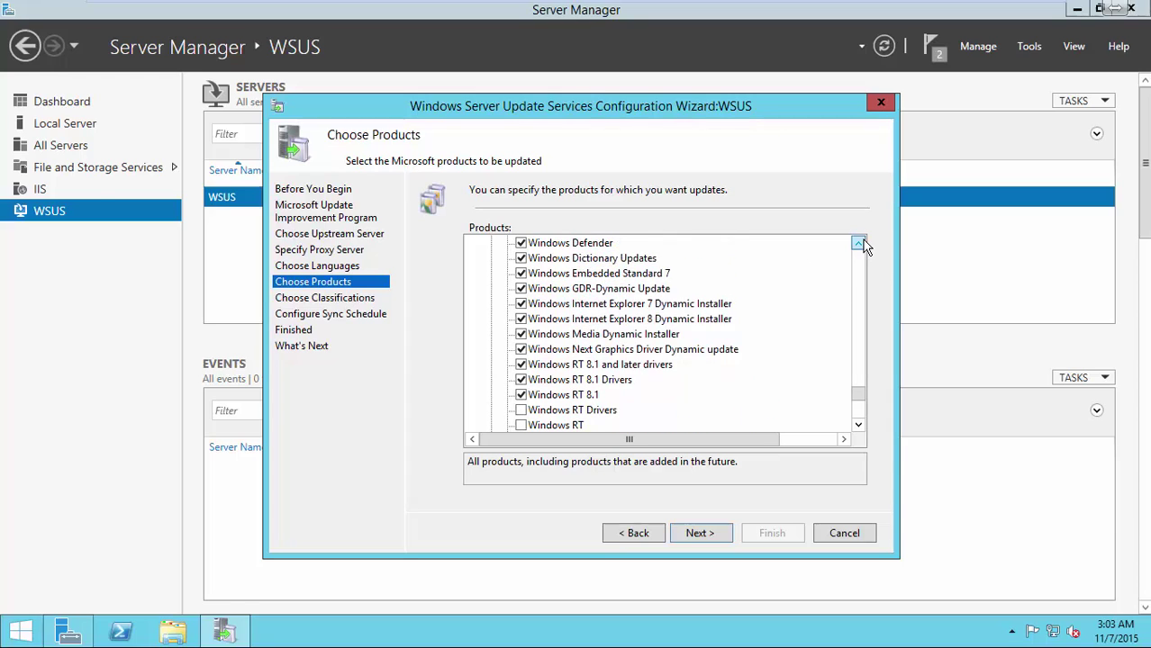
left_click(860, 244)
left_click(859, 244)
left_click(859, 244)
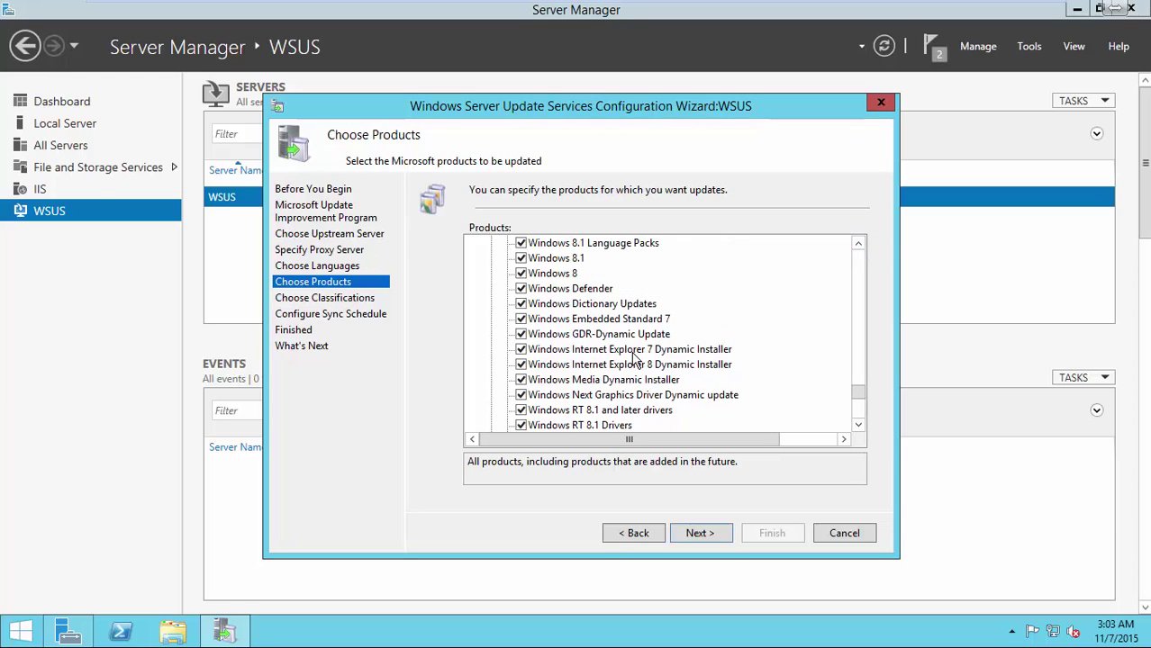
scroll(598, 381, "up", 3)
scroll(601, 402, "up", 3)
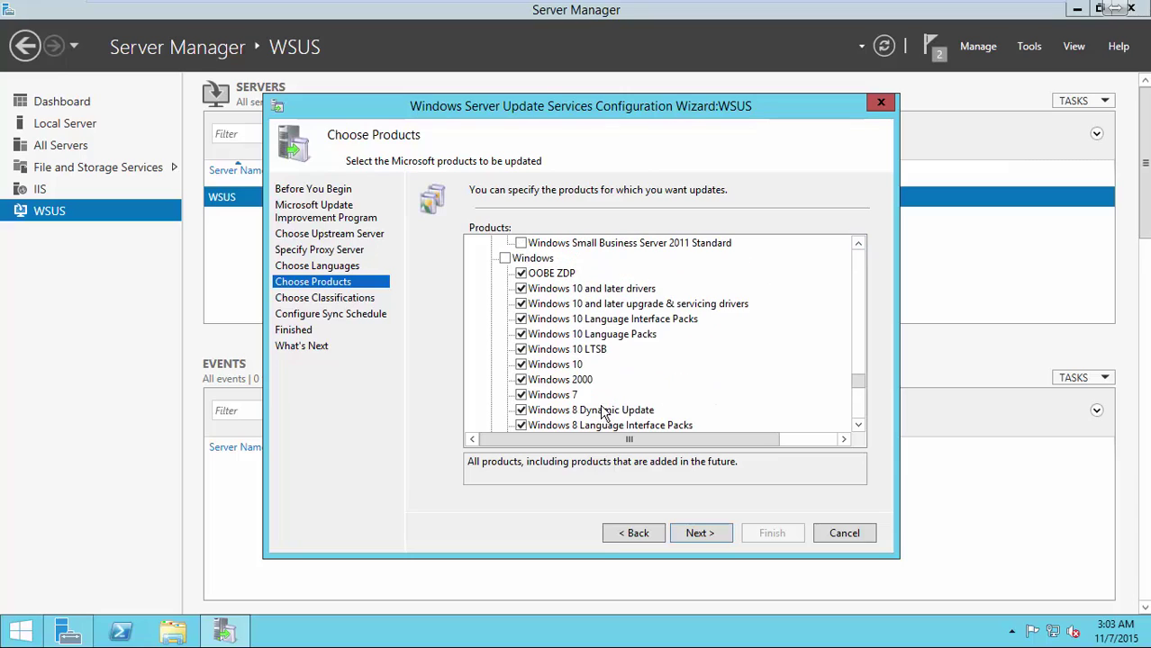
left_click(521, 380)
Step: Keep only Critical Updates, leave synchronization manual, and enable the initial synchronization
left_click(698, 533)
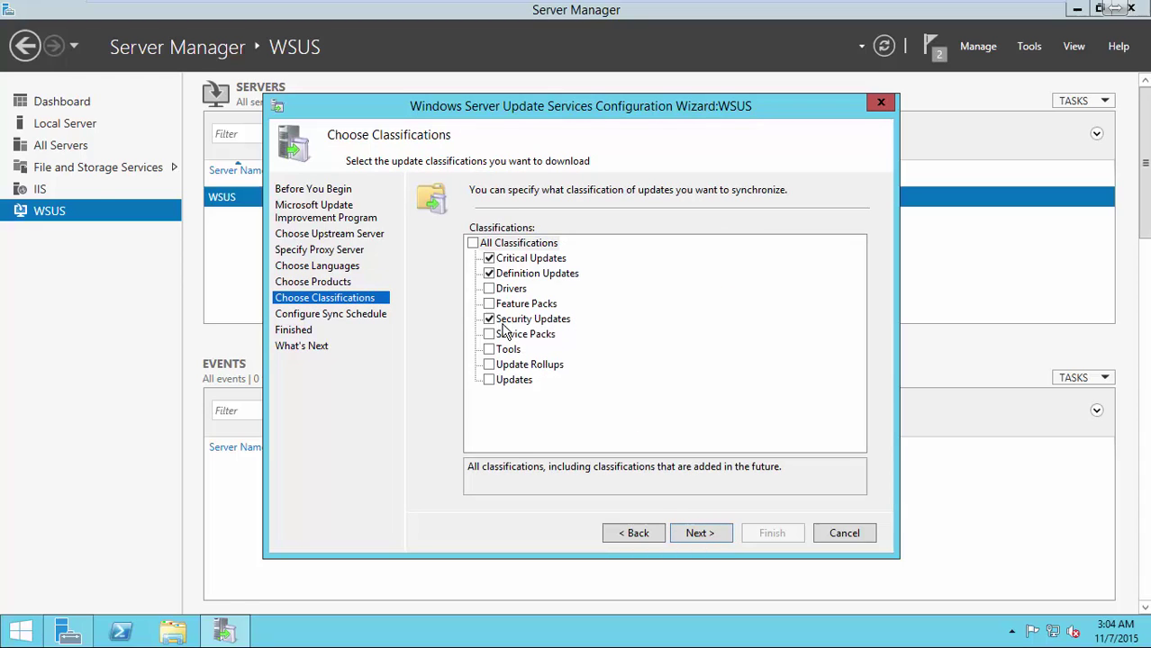
left_click(488, 273)
left_click(489, 319)
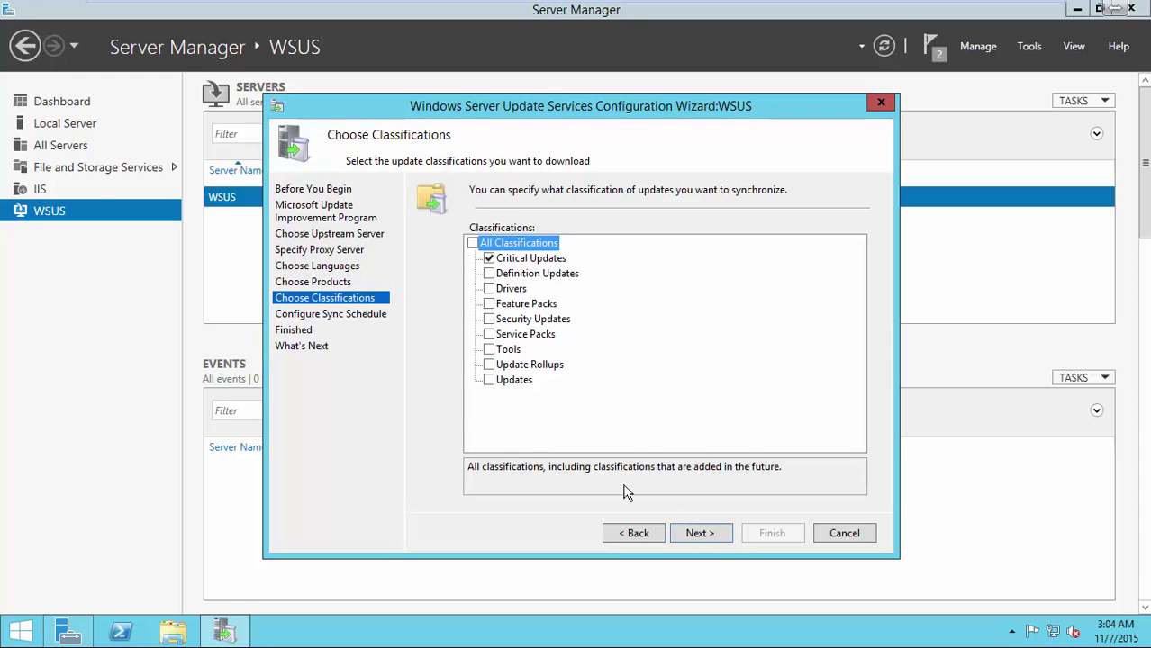
left_click(694, 529)
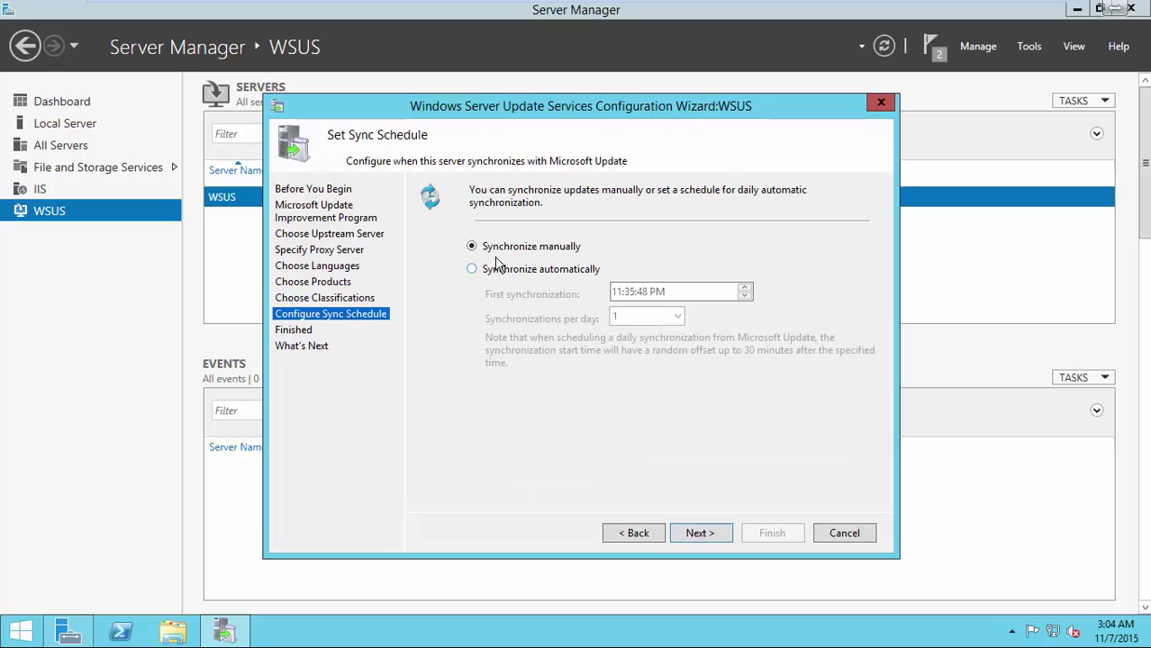
left_click(688, 535)
left_click(533, 310)
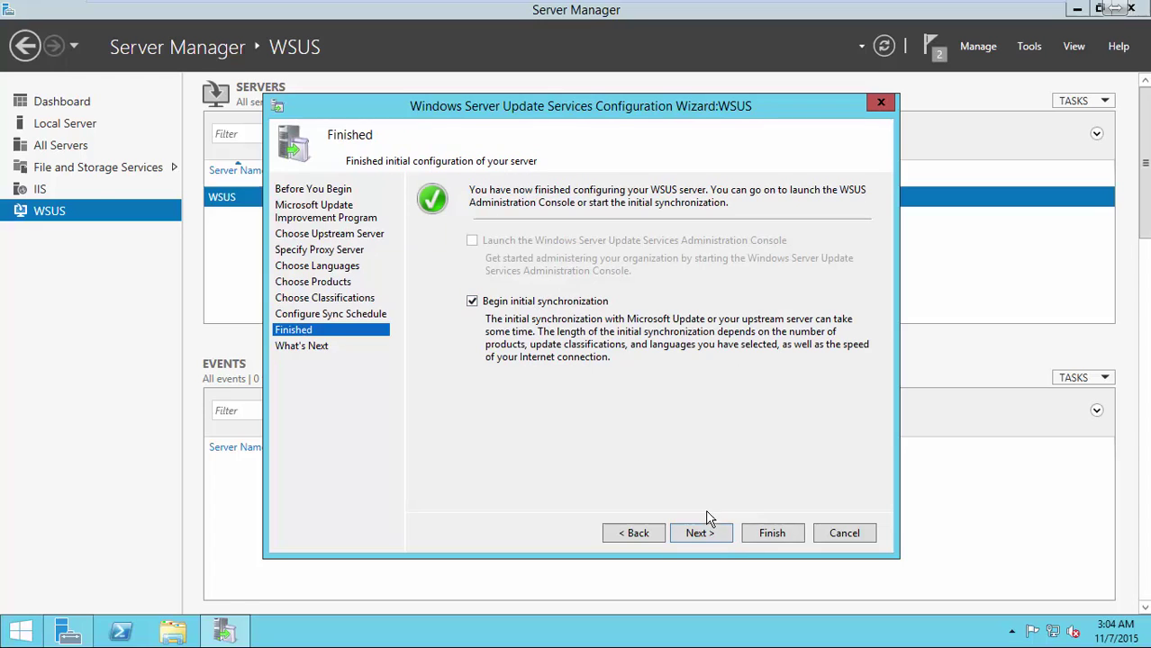
left_click(710, 533)
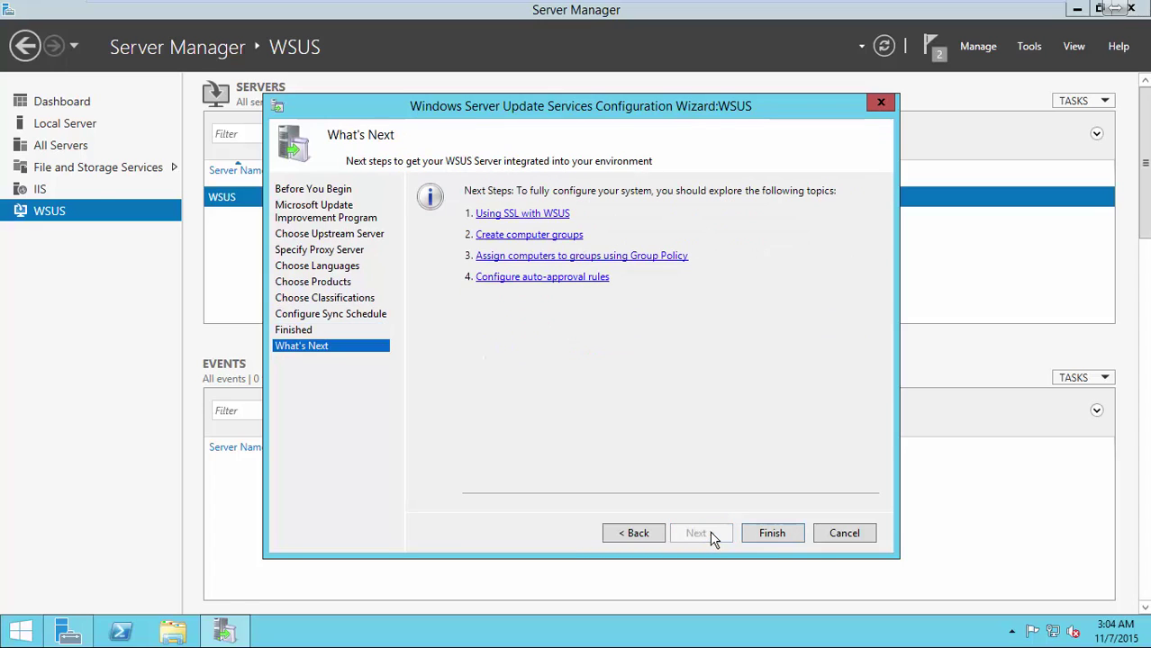
Step: Finish the wizard, browse the WSUS Updates list and server overview, and maximize the console
left_click(772, 536)
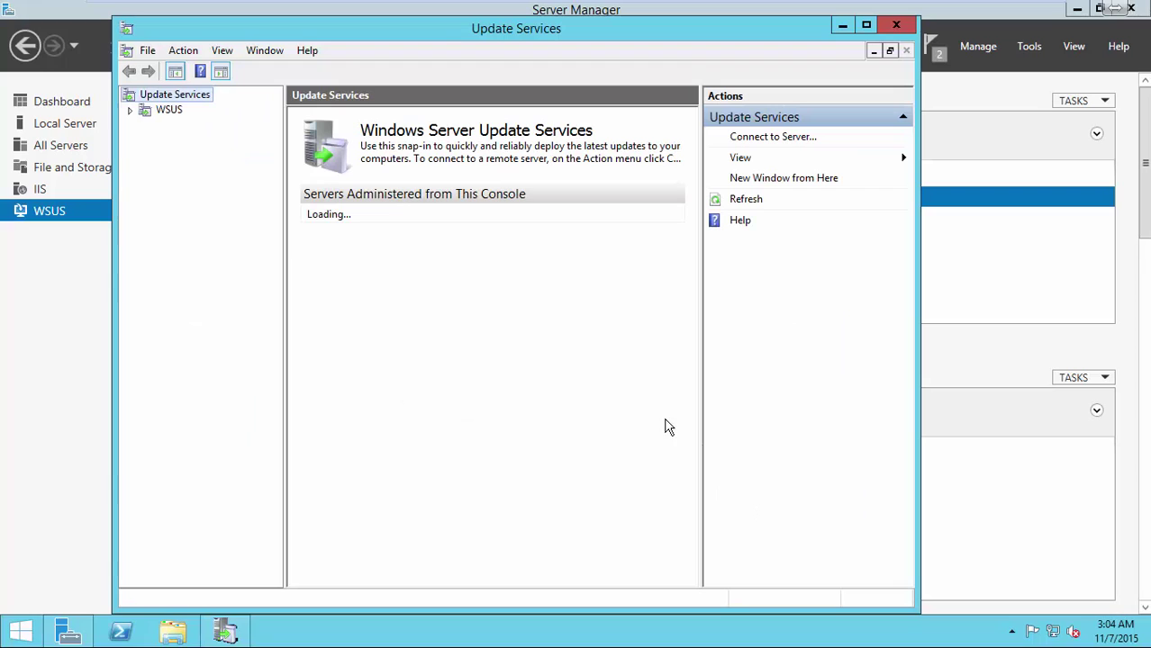
left_click(130, 110)
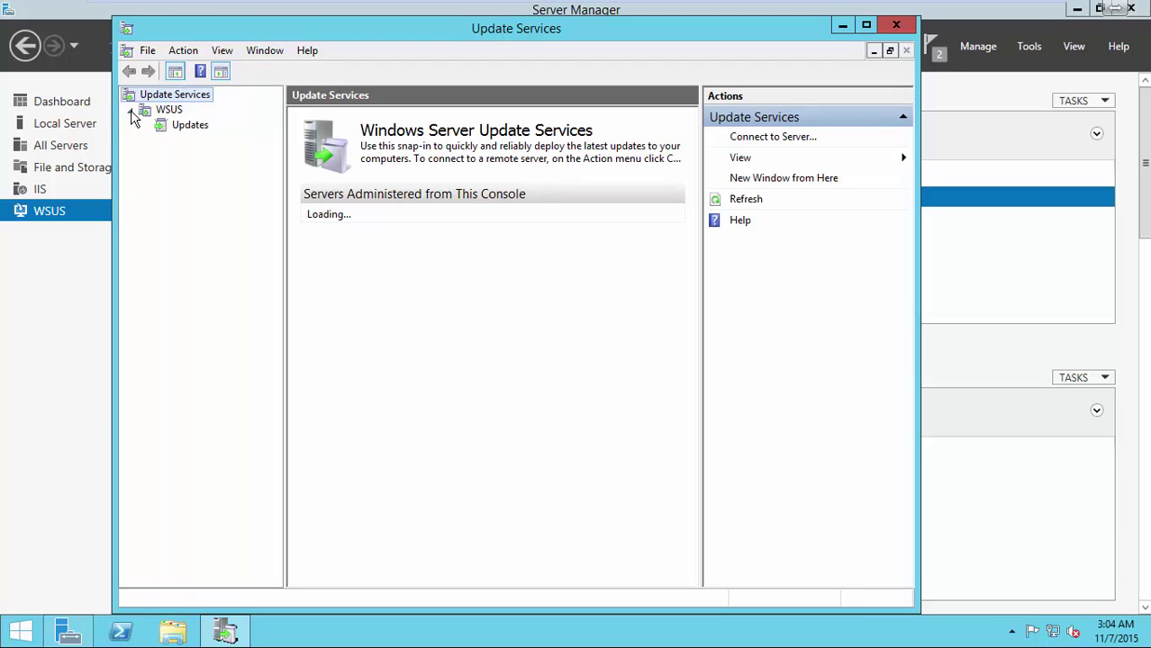
left_click(176, 127)
left_click(207, 142)
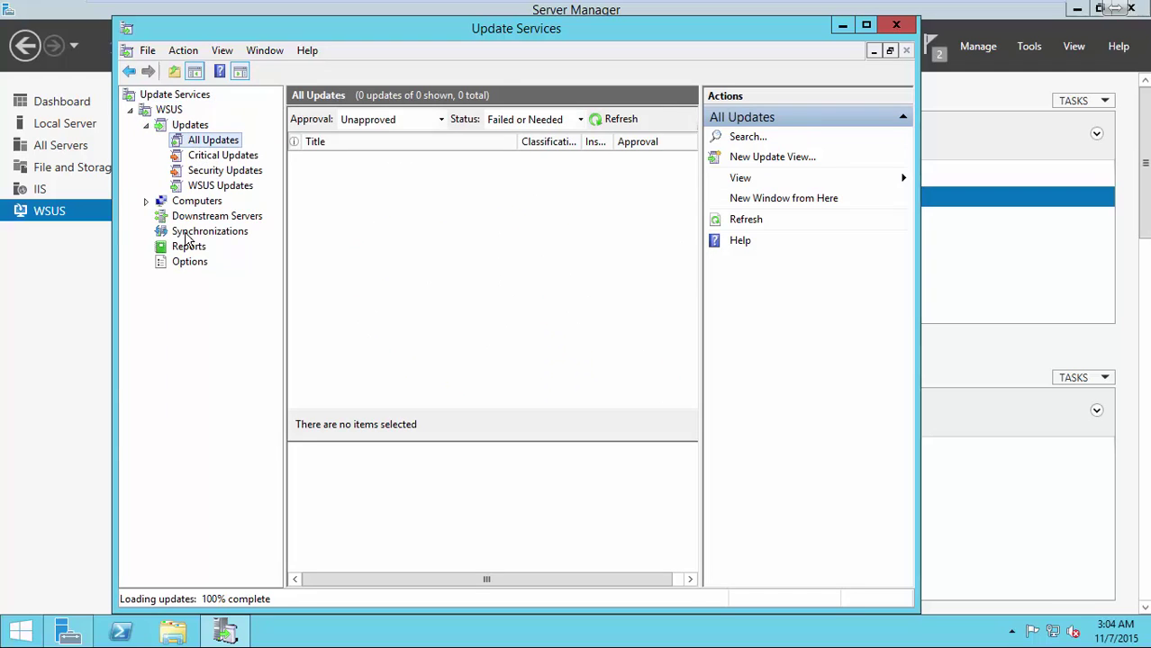
left_click(171, 110)
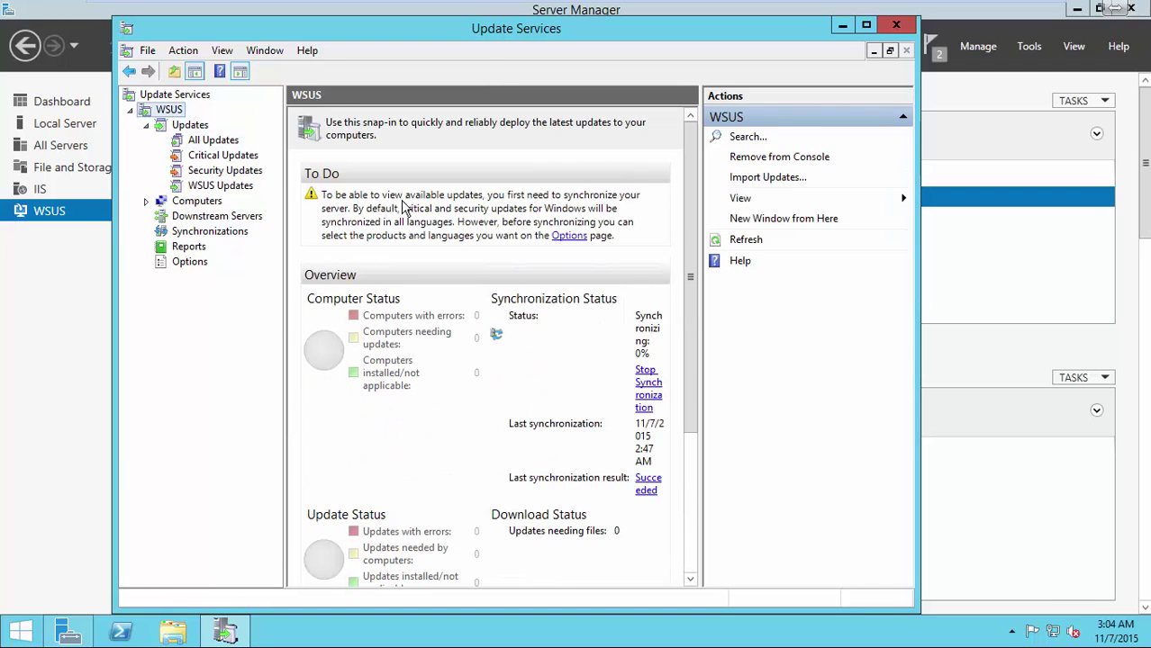
left_click(868, 26)
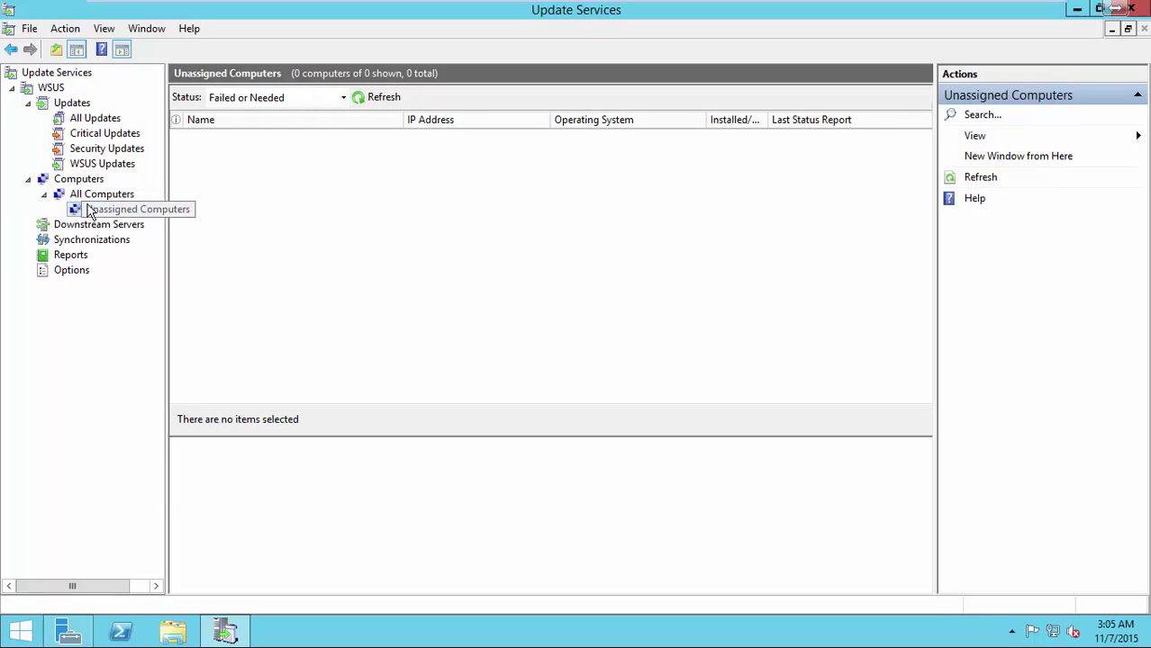
Step: Add a computer group named niyasitpro under All Computers and open it
right_click(87, 194)
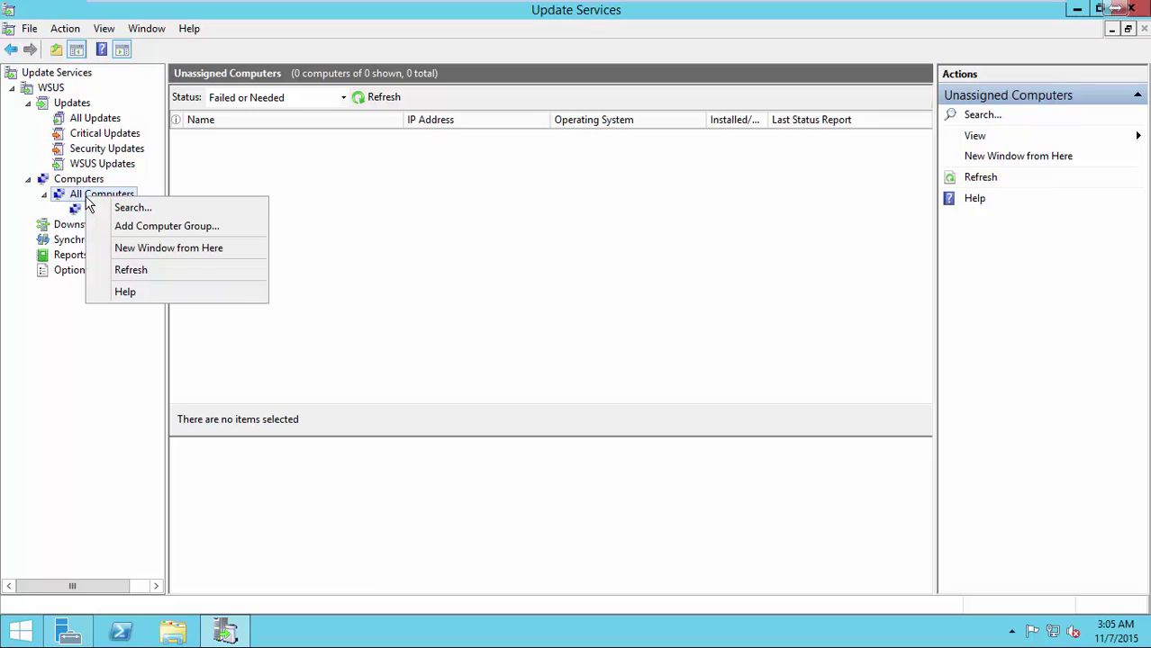
left_click(131, 226)
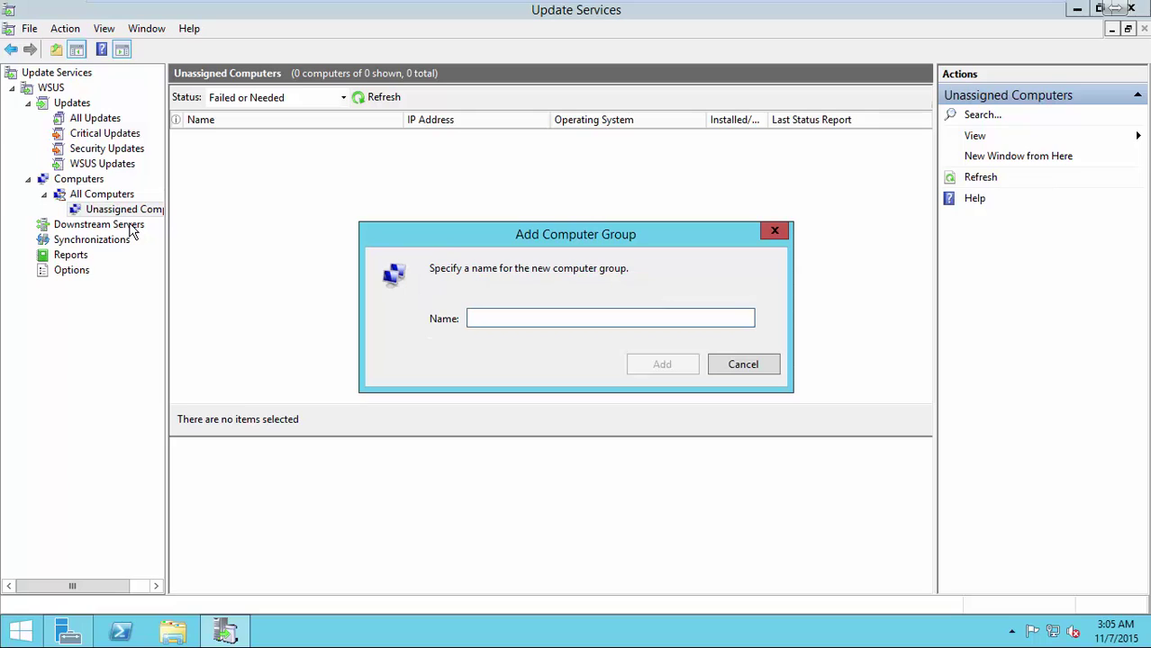
type("niyasitpro")
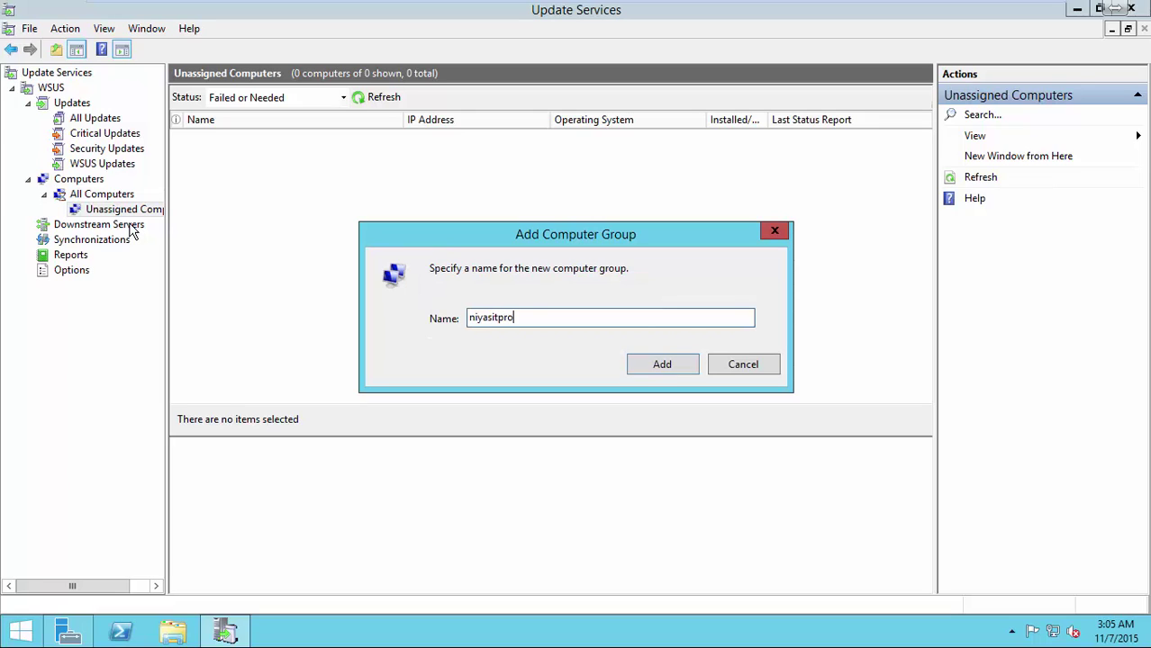
left_click(618, 365)
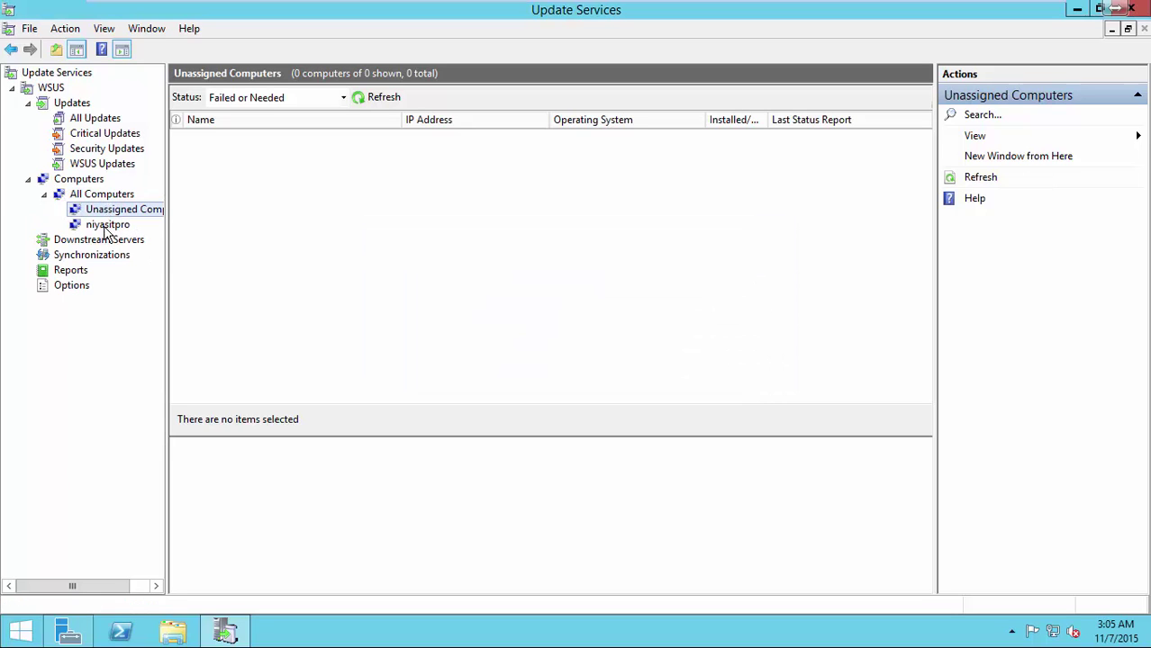
left_click(107, 225)
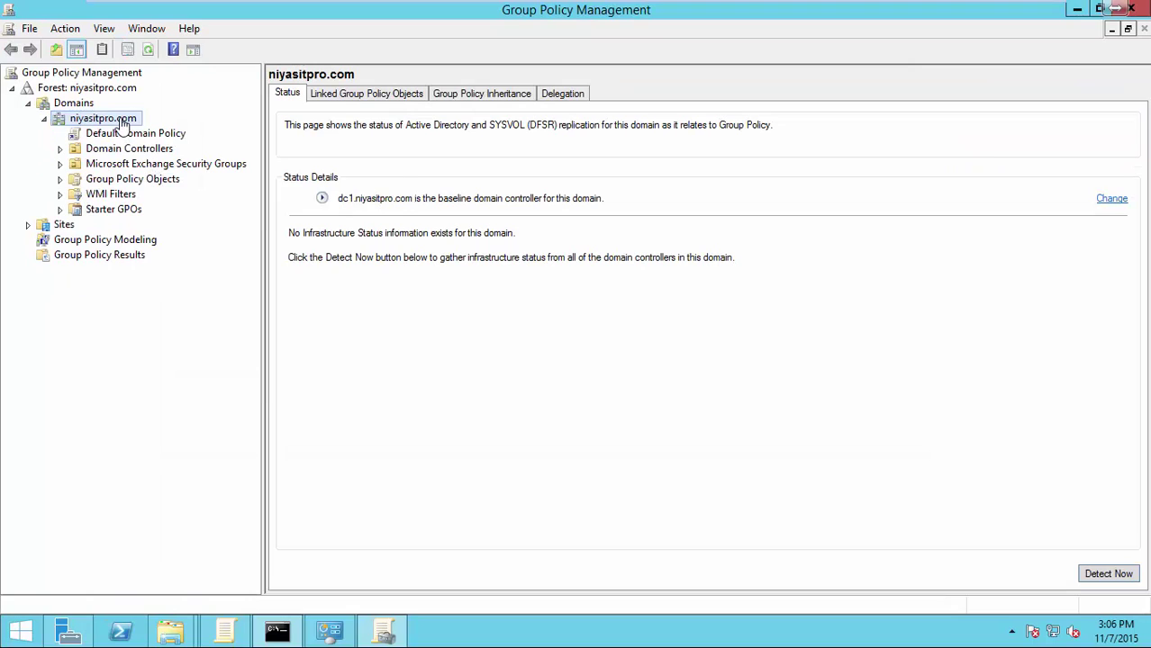
Step: Create a new GPO named wsus1 linked to the niyasitpro.com domain
right_click(123, 119)
left_click(137, 131)
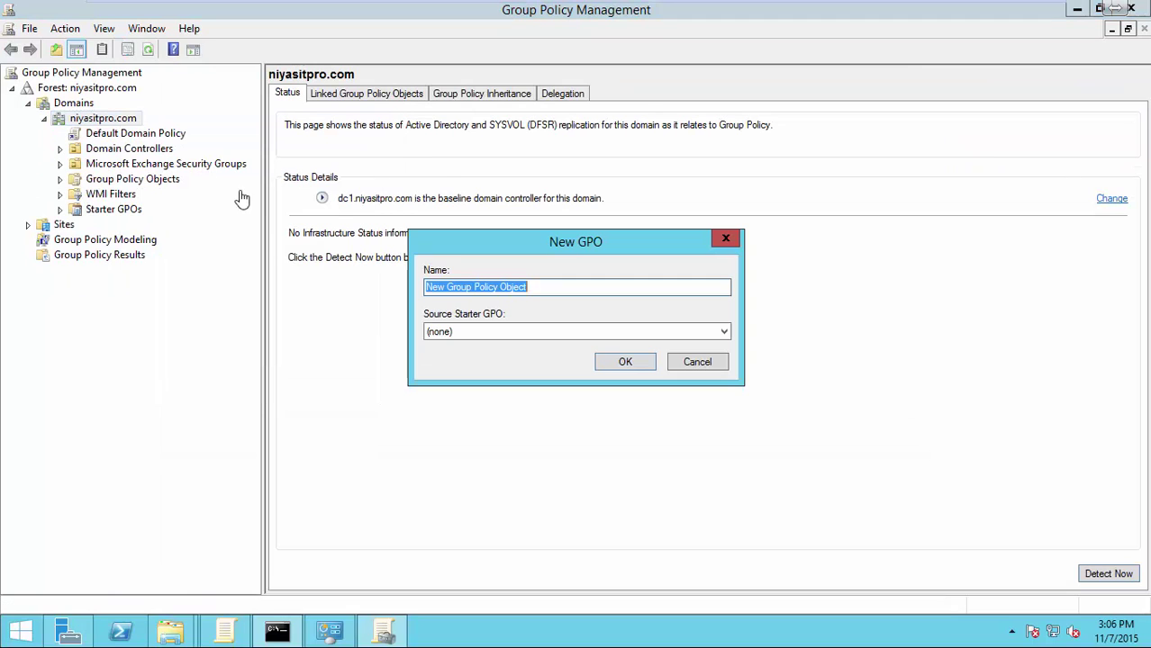
type("wsus")
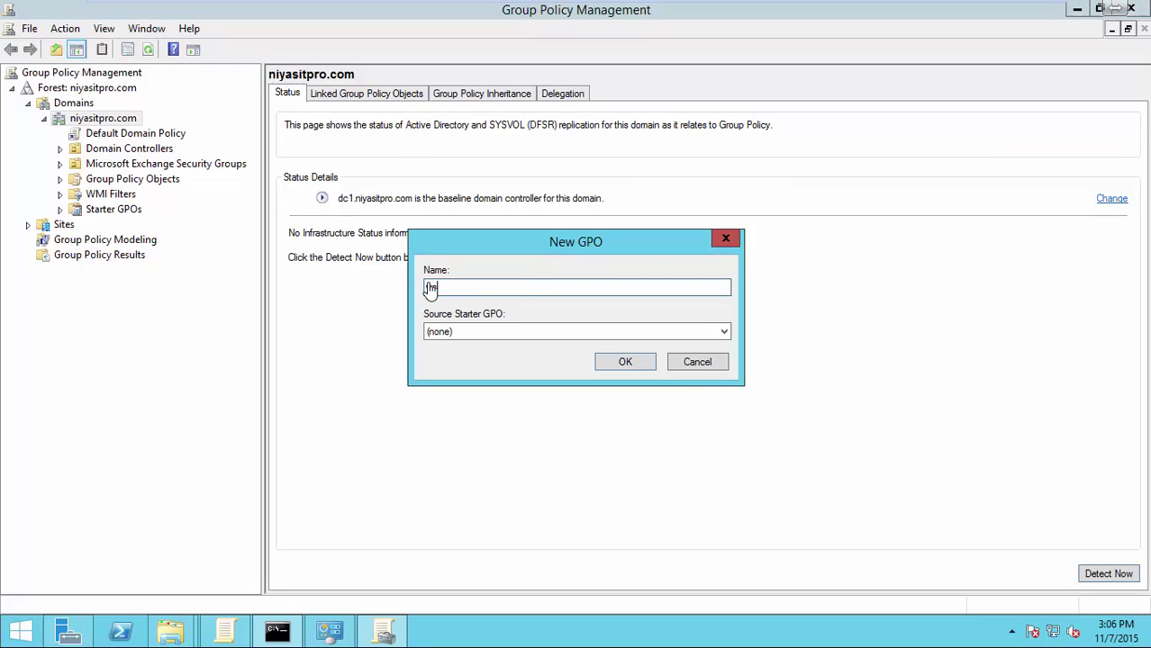
left_click(607, 361)
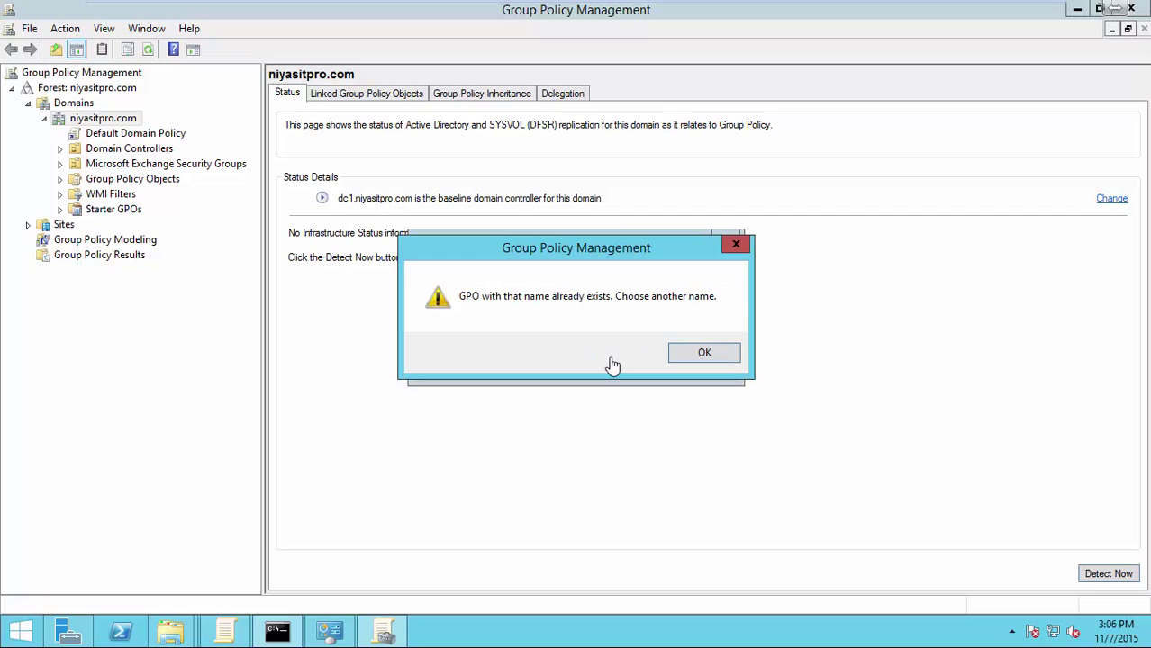
left_click(704, 359)
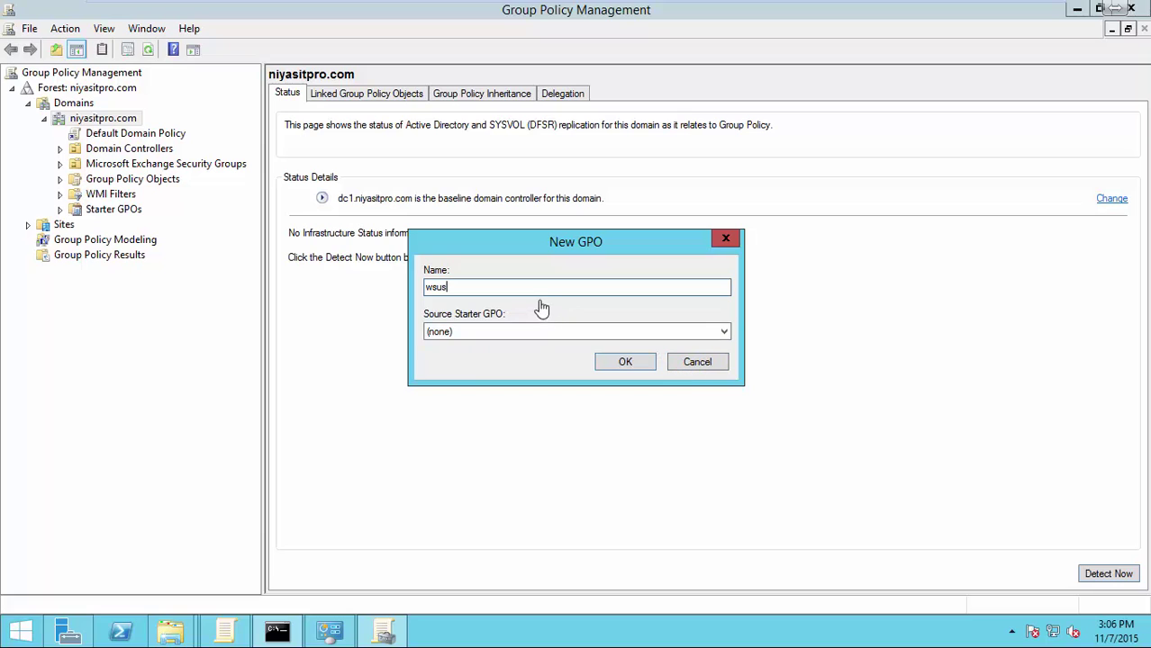
type("1")
left_click(622, 361)
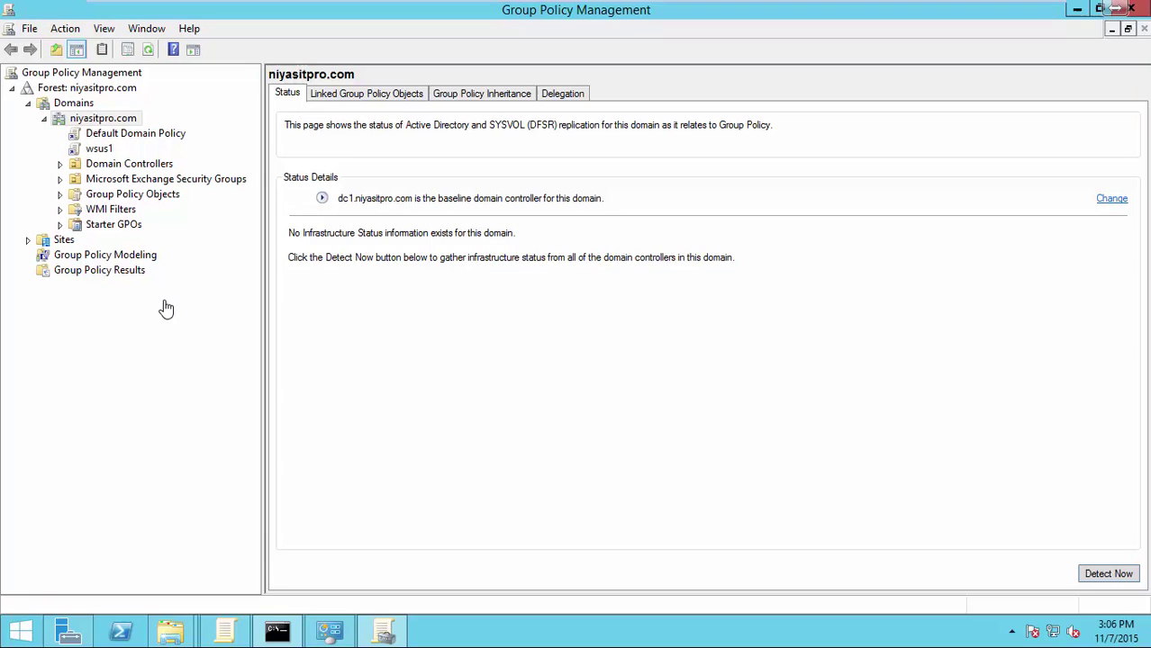
Step: Delete the old wsus GPO from Group Policy Objects
left_click(61, 164)
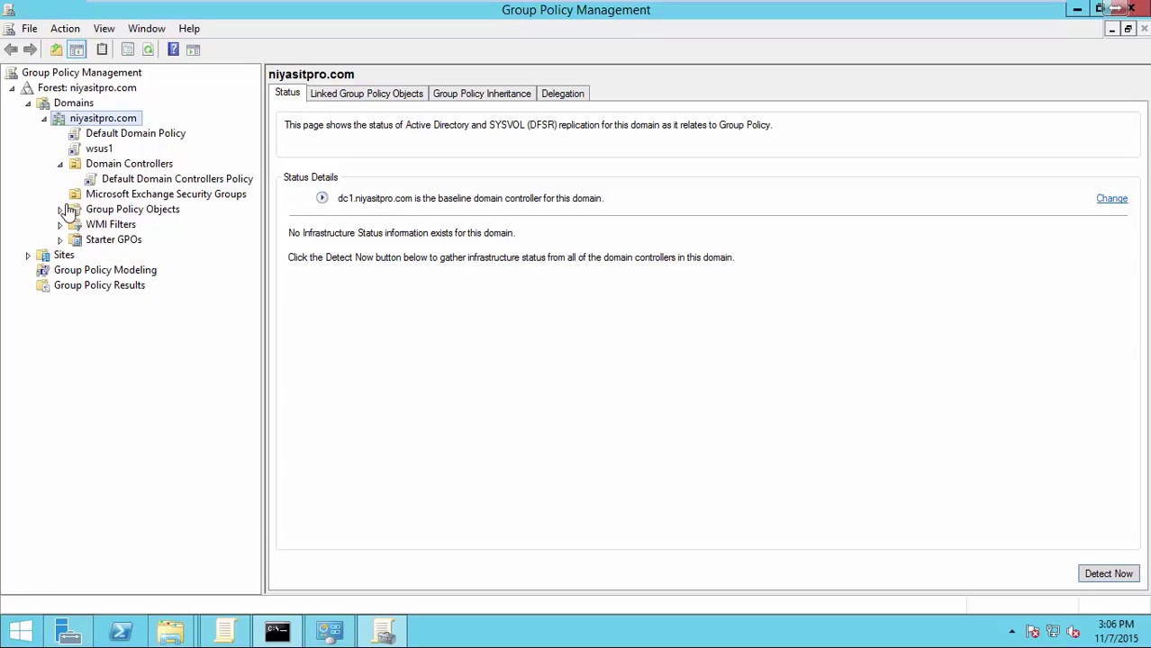
left_click(60, 209)
left_click(109, 254)
right_click(109, 256)
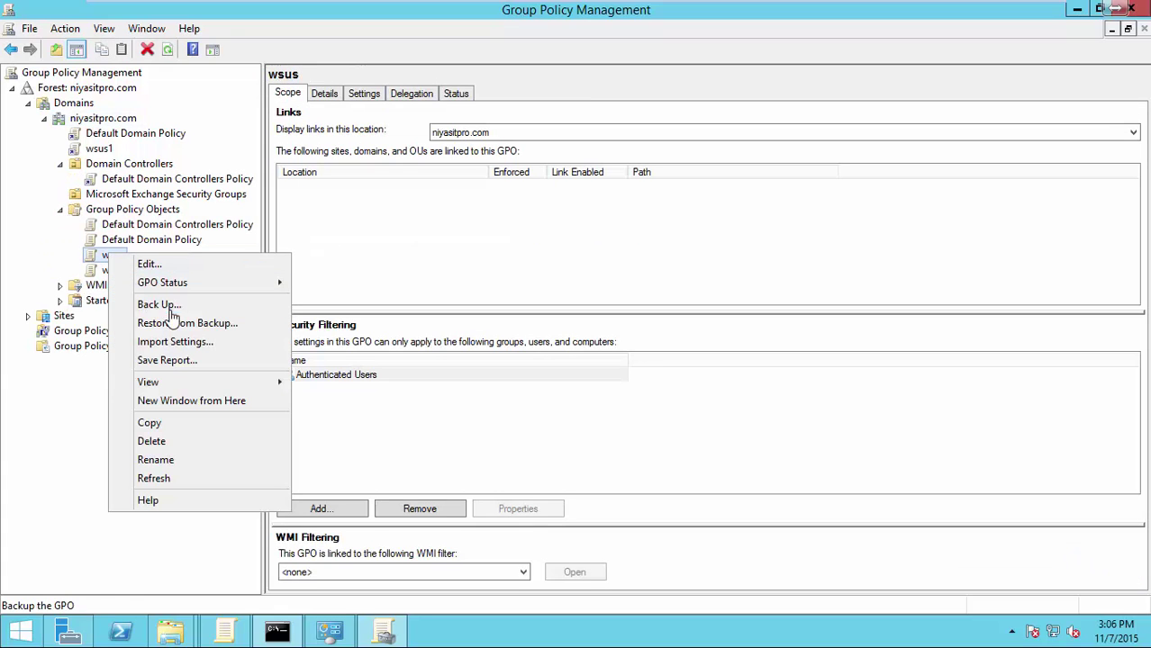
left_click(180, 444)
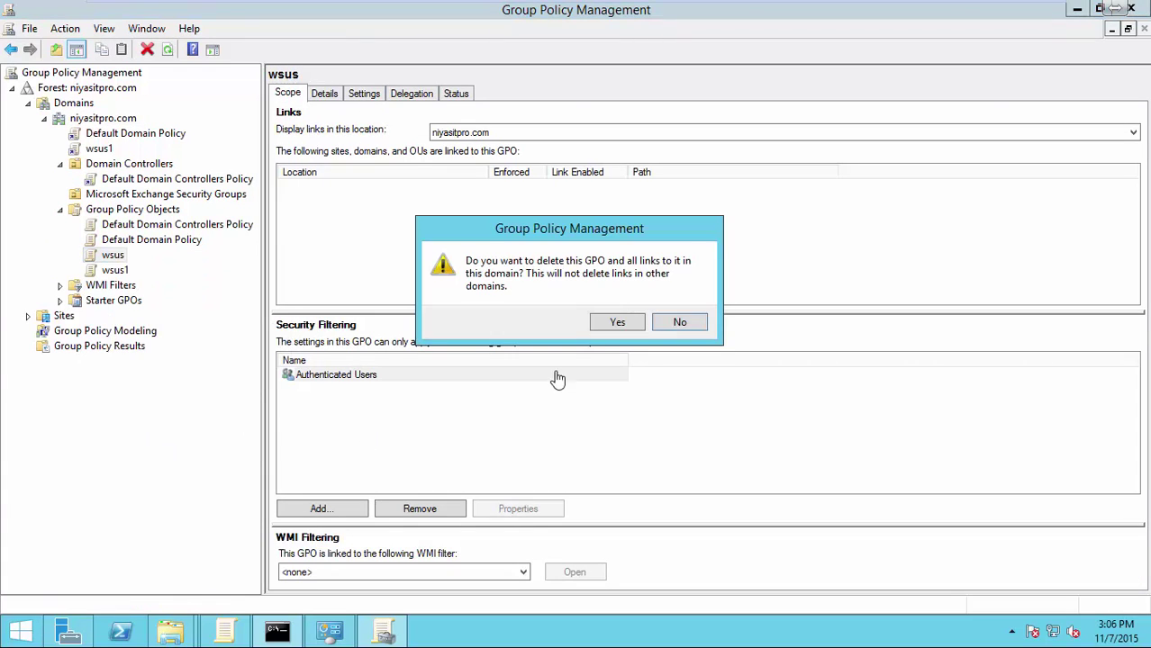
left_click(606, 331)
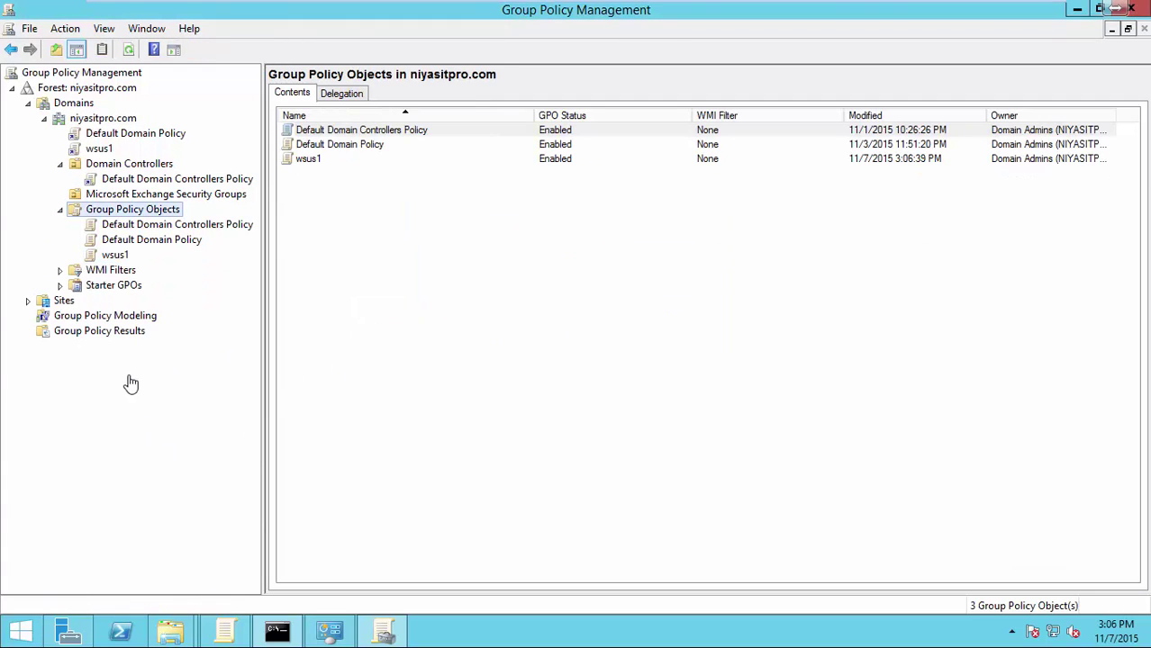
Step: Rename the wsus1 GPO to wsus
left_click(98, 150)
left_click(695, 351)
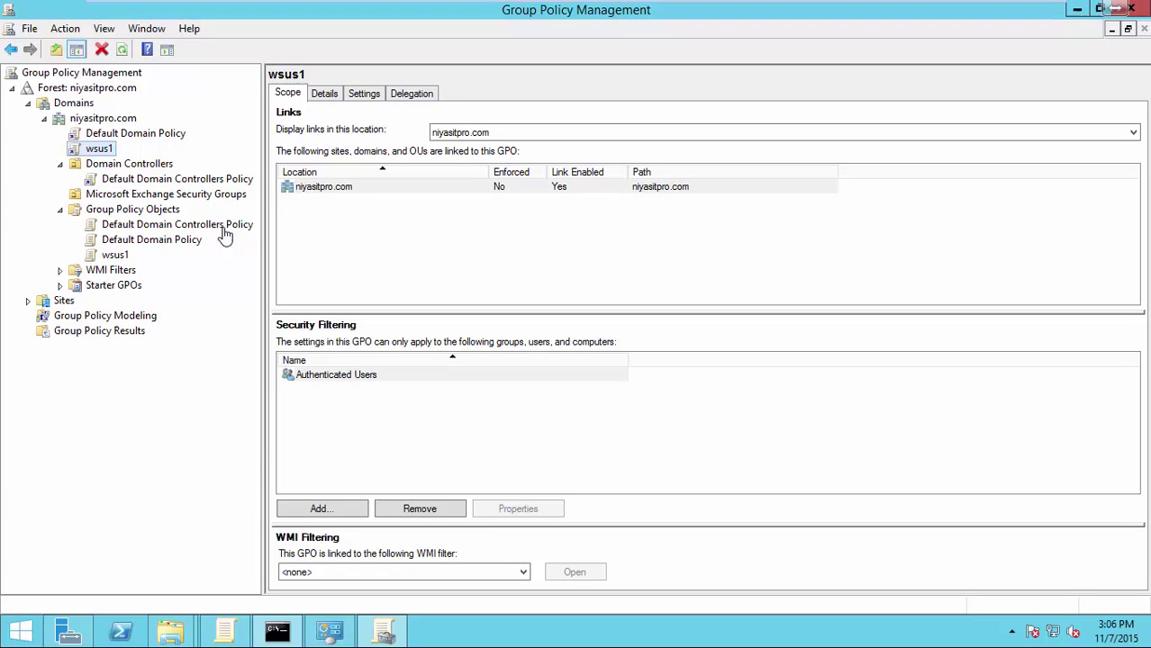
right_click(101, 153)
left_click(153, 298)
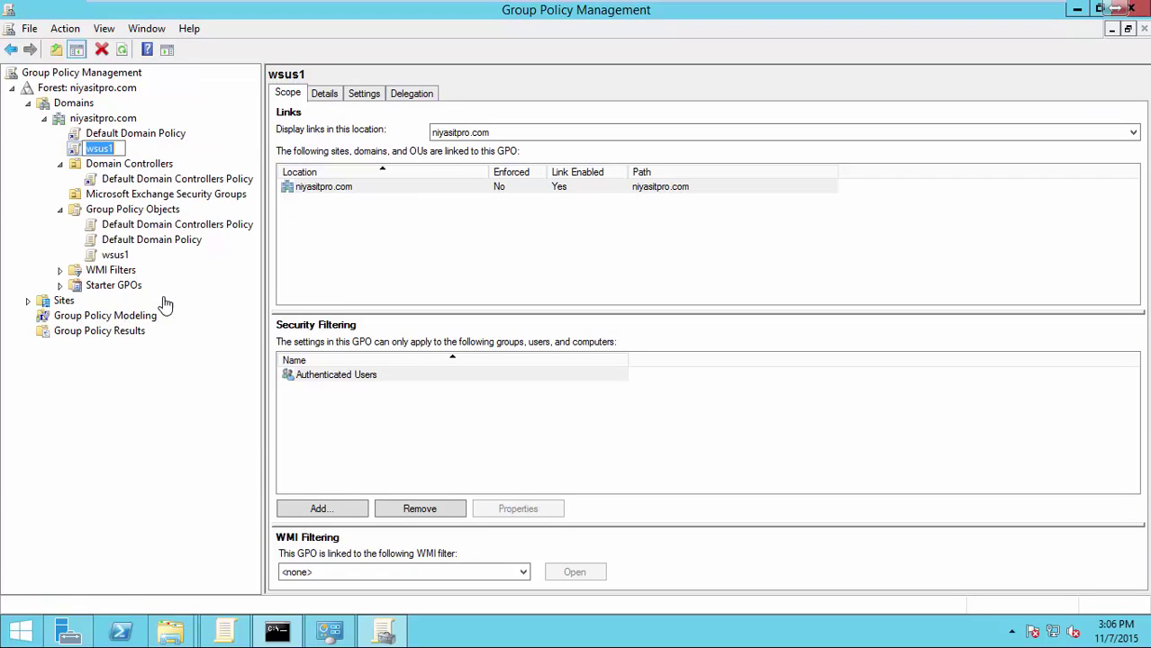
left_click(113, 149)
key("BackSpace")
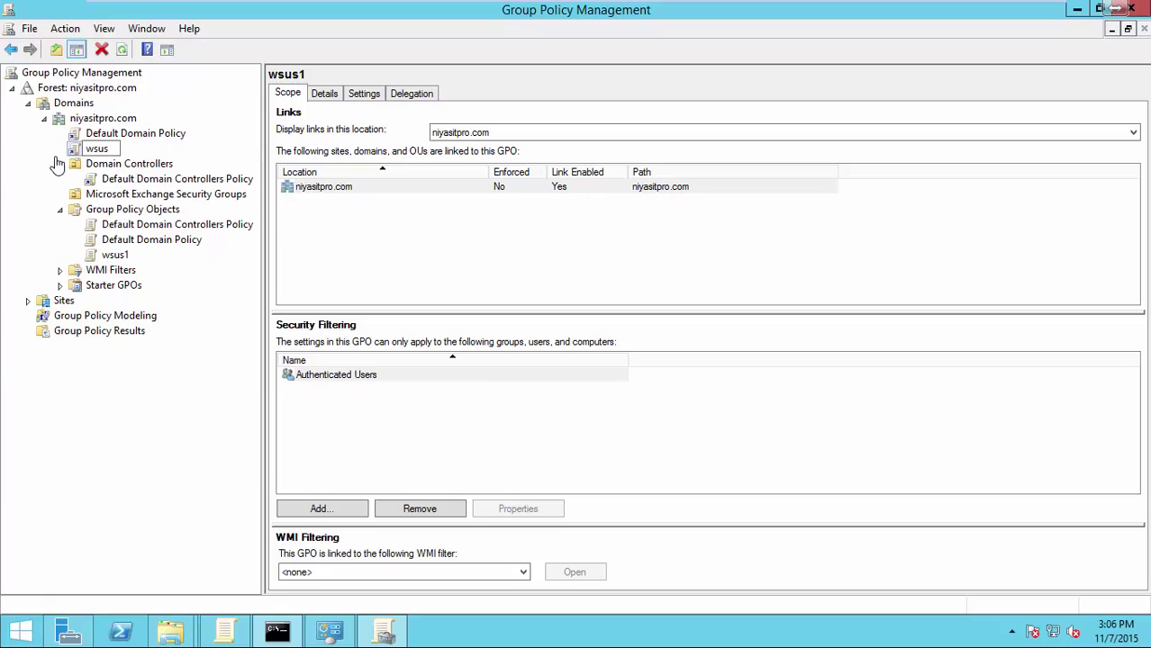
left_click(59, 162)
right_click(87, 148)
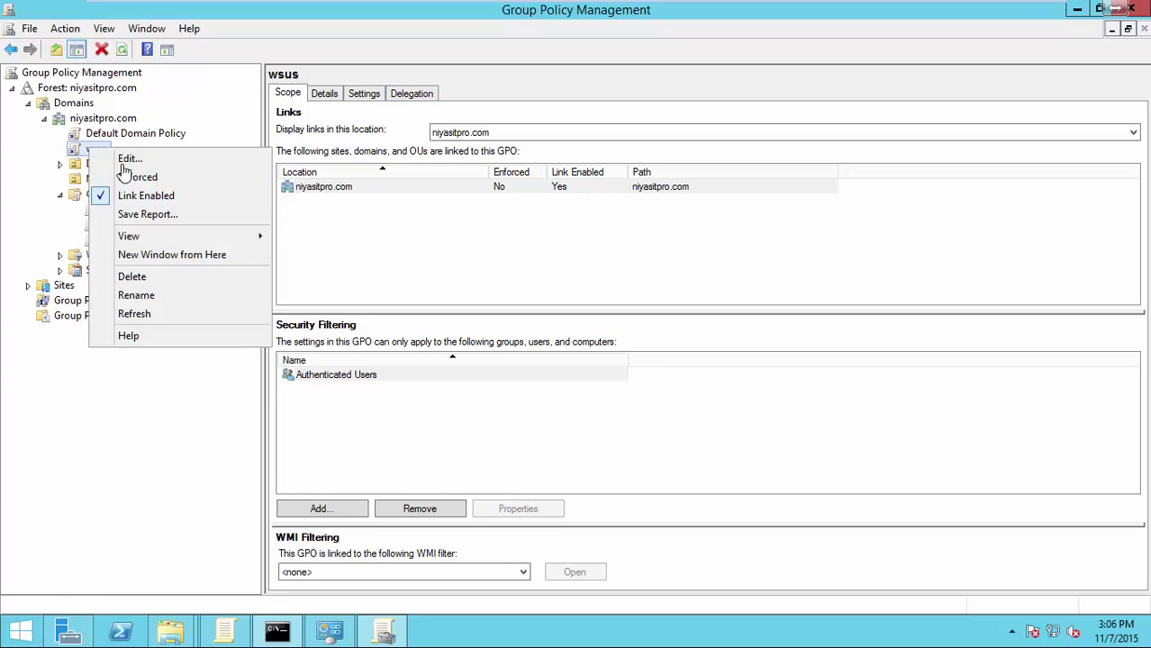
Step: Edit the wsus GPO and navigate to Administrative Templates > Windows Components > Windows Update
key("Escape")
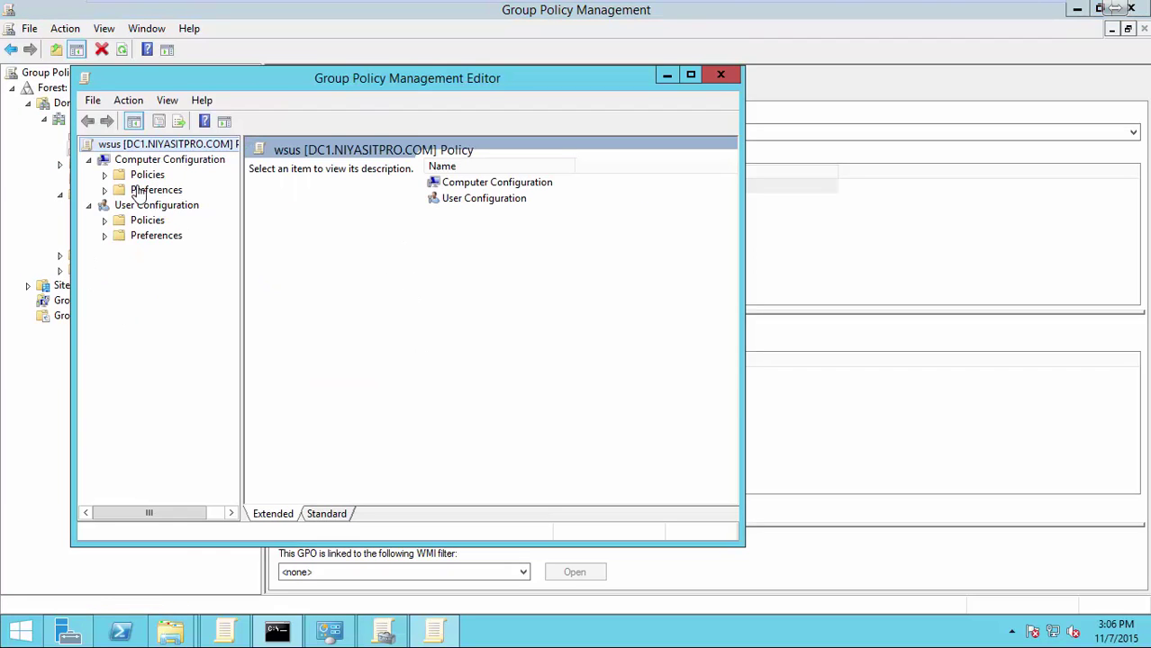
left_click(105, 175)
left_click(121, 221)
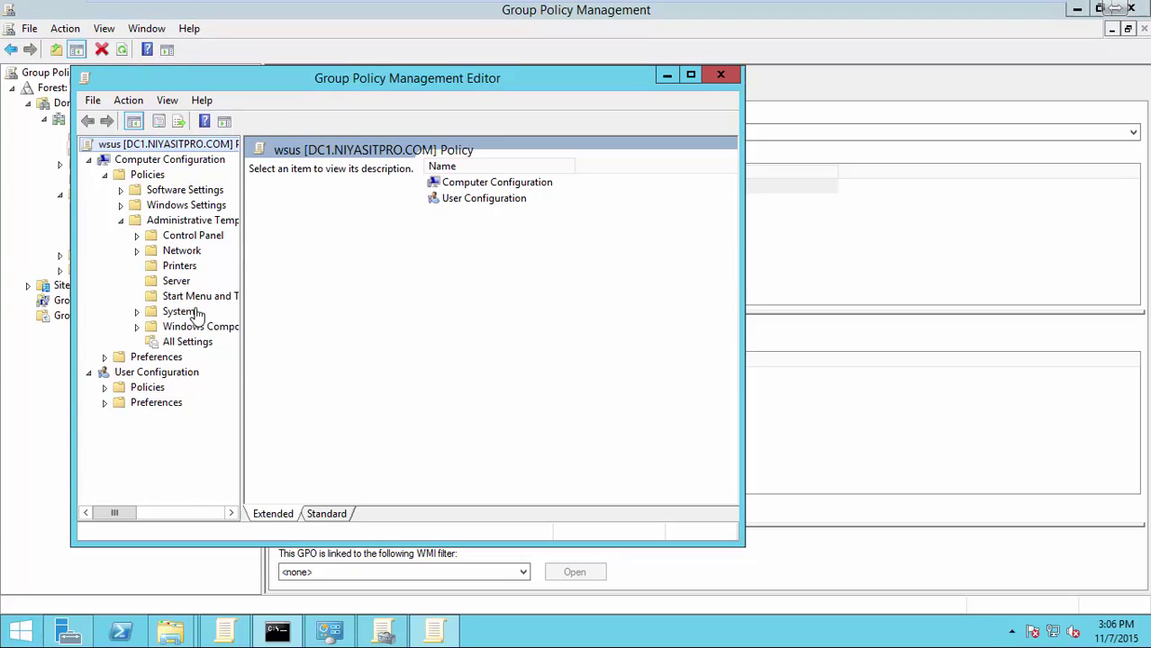
left_click(137, 328)
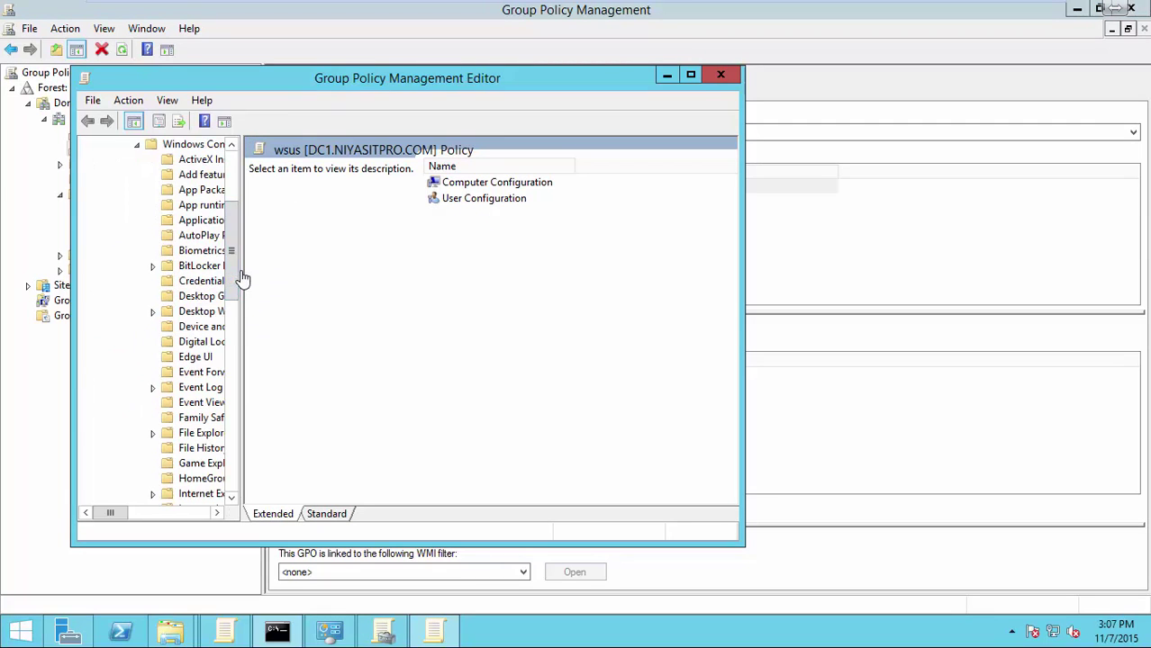
left_click_drag(243, 281, 397, 307)
left_click_drag(385, 255, 386, 477)
left_click(200, 389)
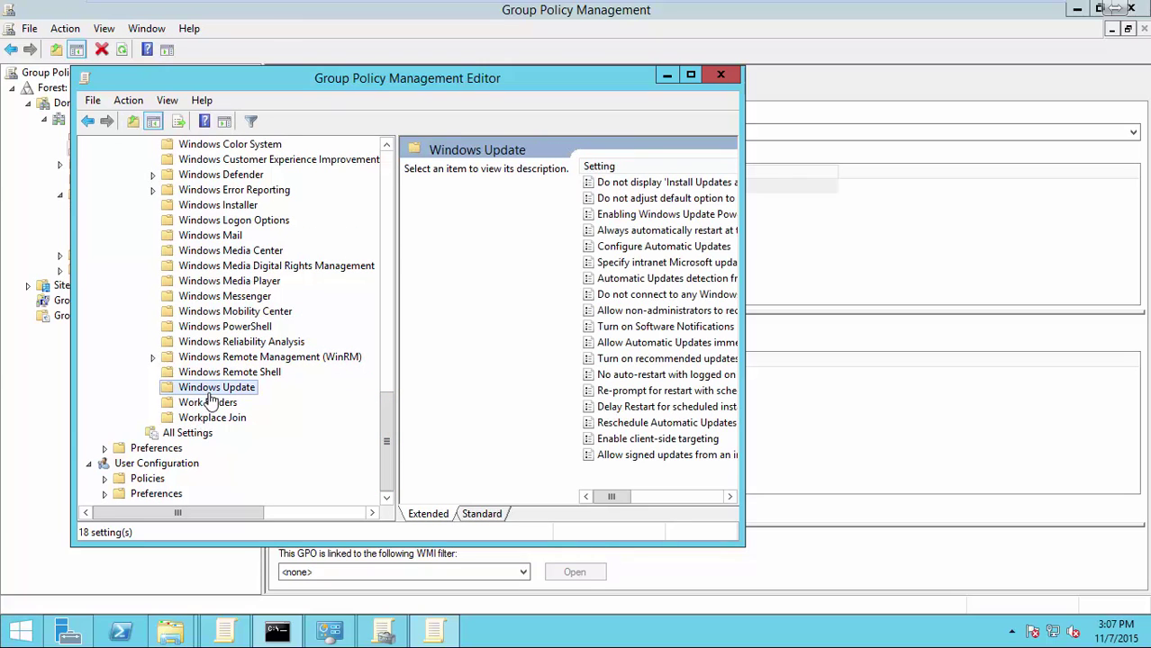
left_click(691, 75)
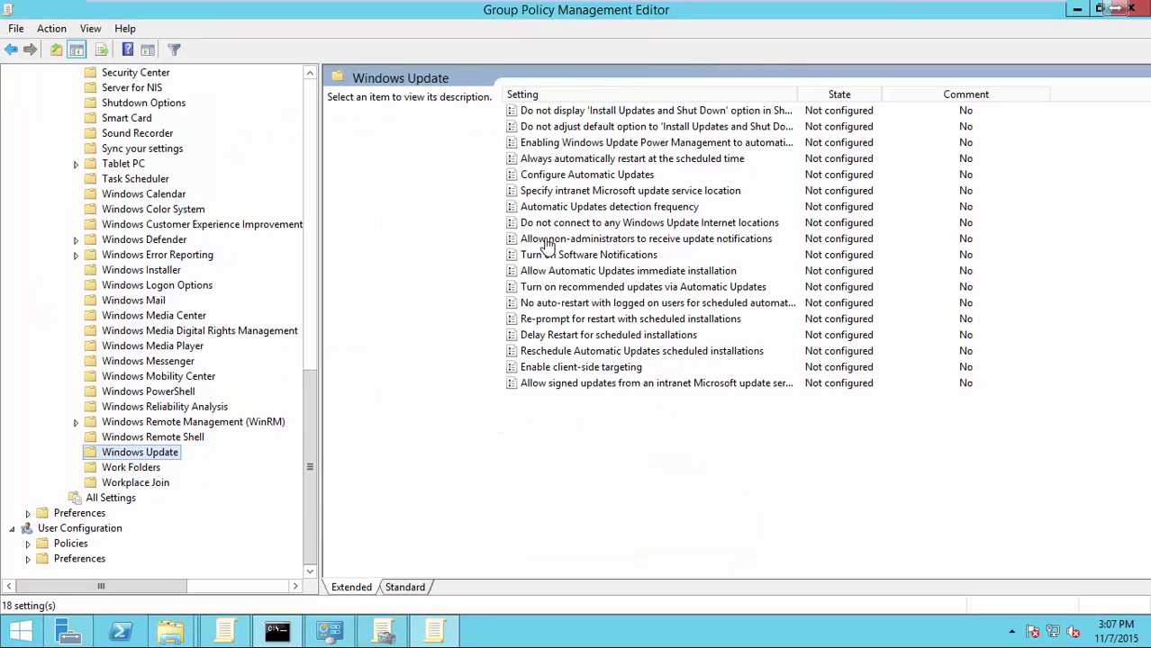
Step: Enable client-side targeting with target group niyasitpro
double_click(605, 367)
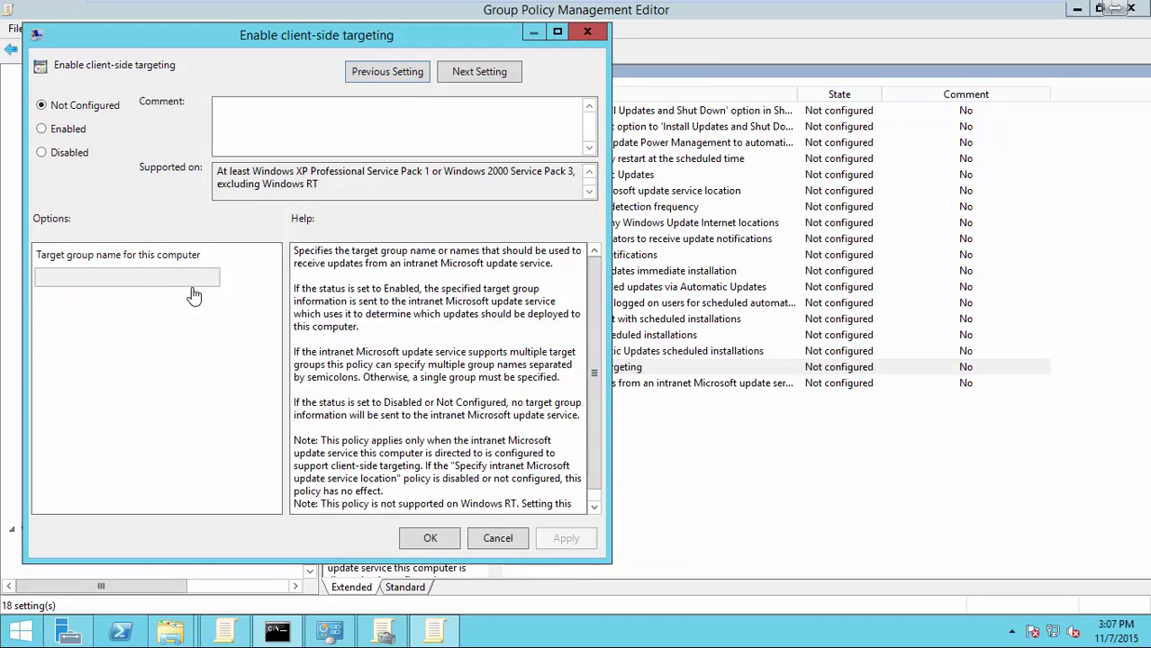
left_click(68, 131)
left_click(111, 279)
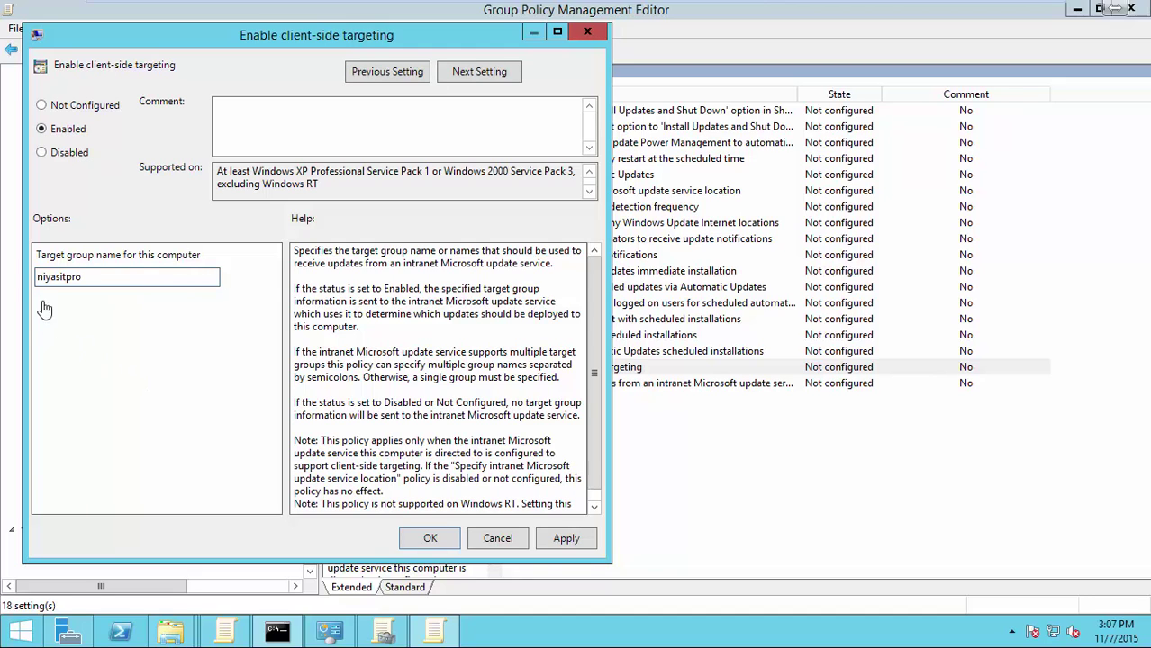
left_click(551, 541)
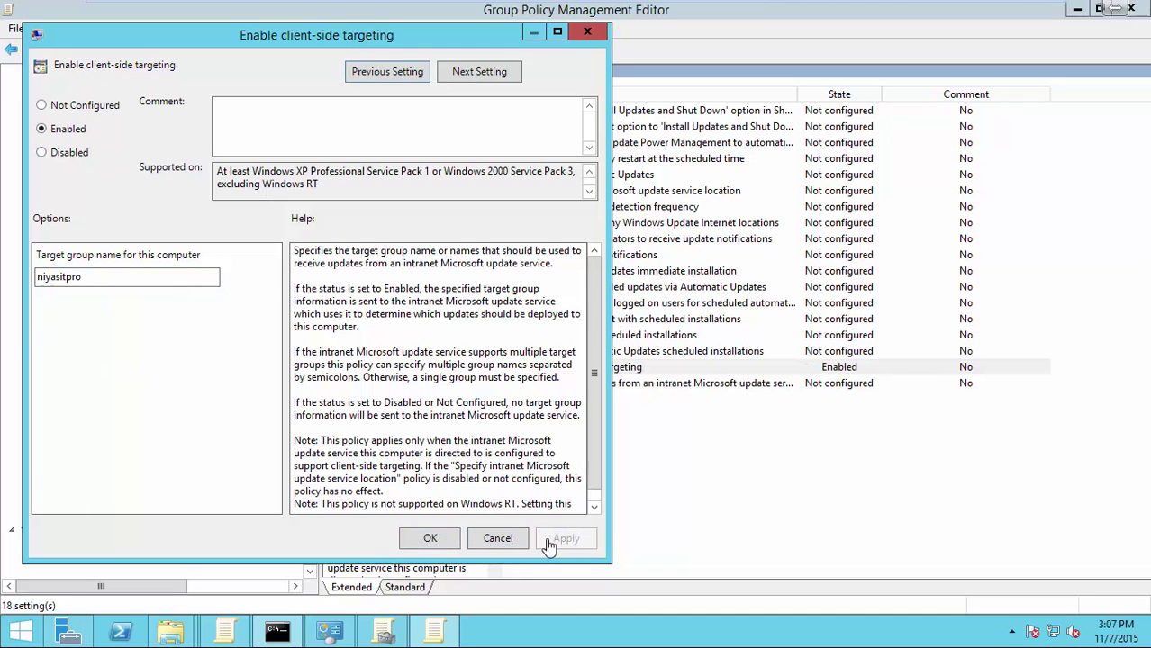
left_click(433, 538)
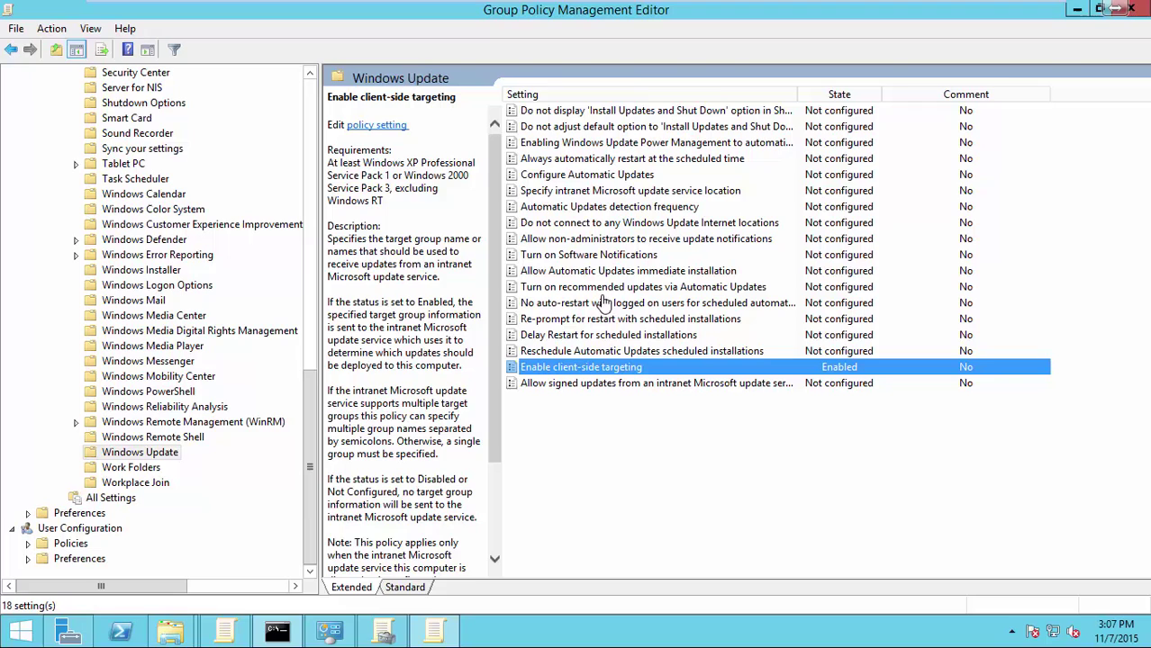
double_click(579, 192)
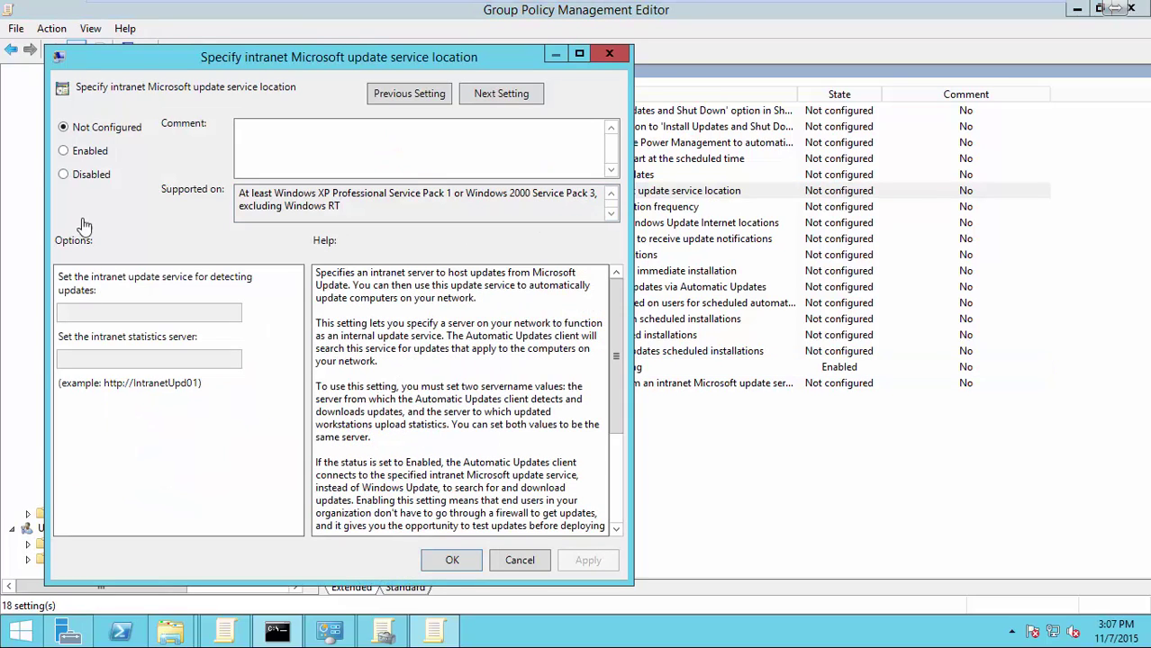
left_click(79, 151)
left_click(113, 315)
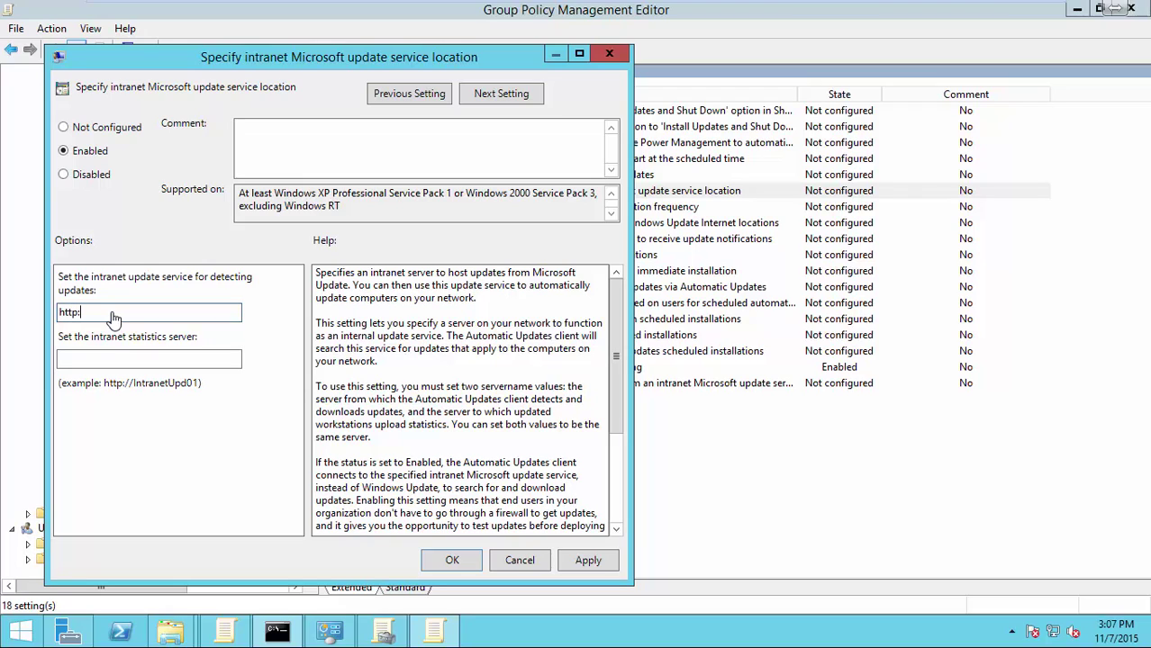
type("http://wsus")
type(":8530")
left_click_drag(157, 317, 16, 317)
key("ctrl+c")
key("Tab")
key("ctrl+v")
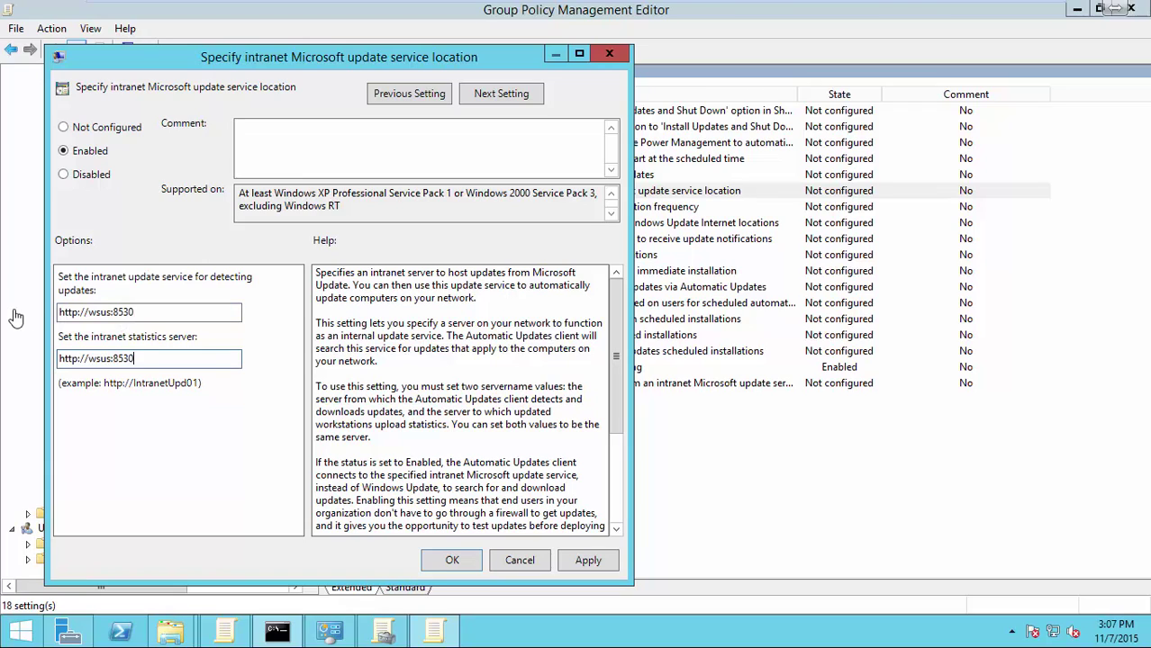
left_click(579, 565)
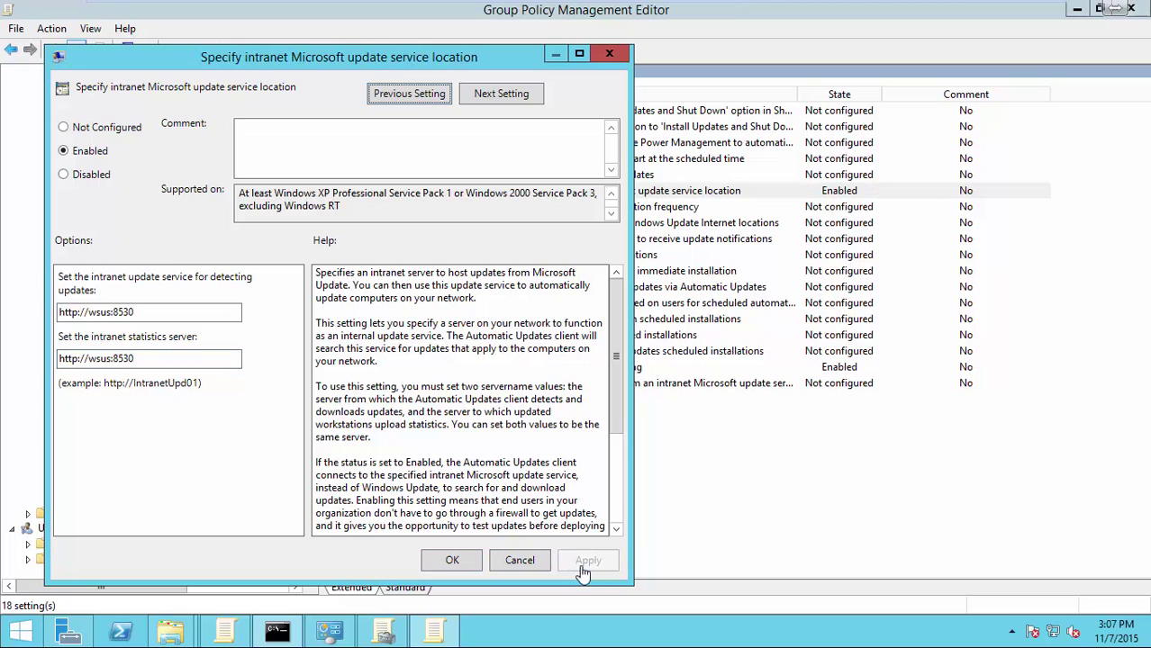
left_click(470, 564)
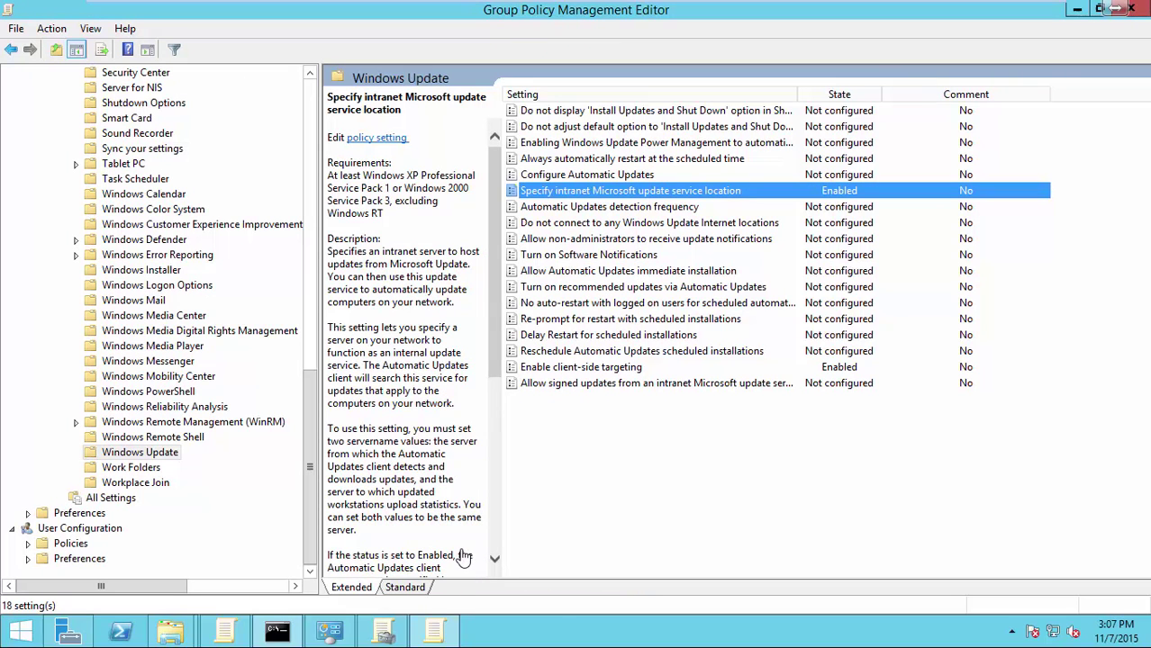
Step: Enable Configure Automatic Updates as 3 - Auto download and notify, every day at 03:00
double_click(607, 177)
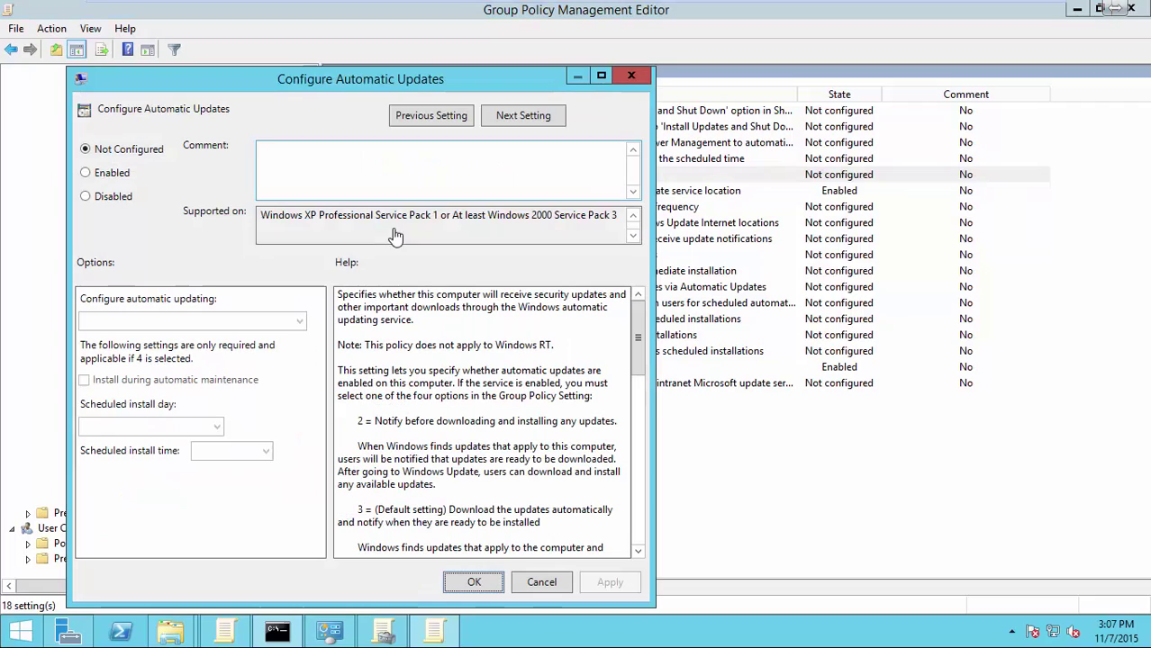
left_click(86, 172)
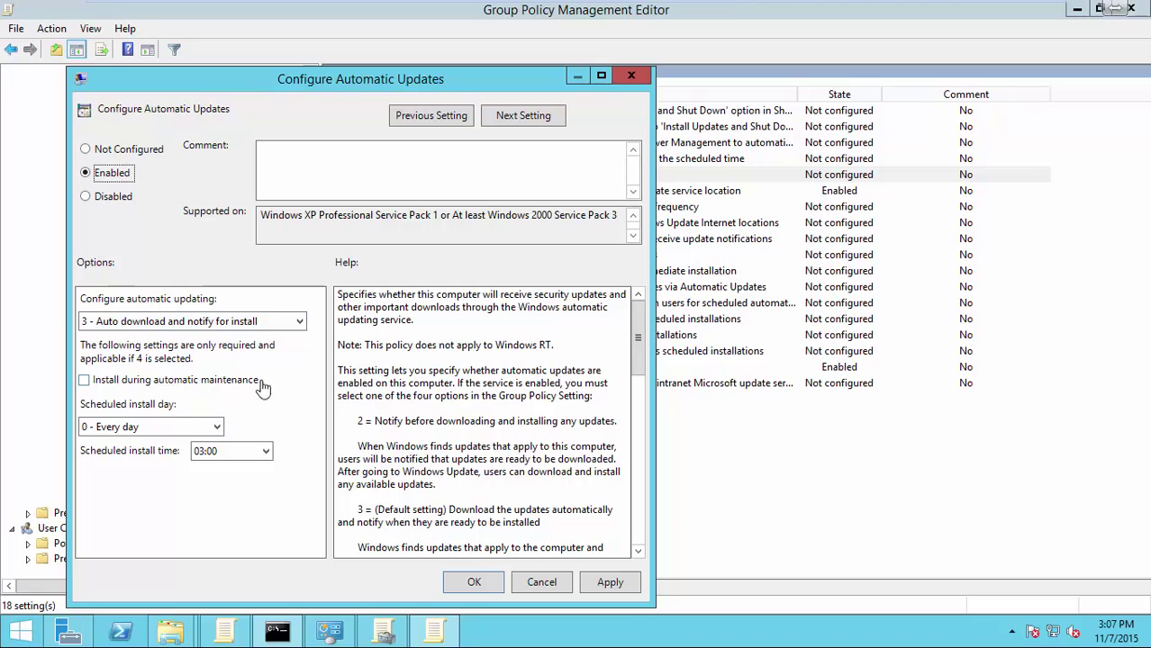
left_click(616, 585)
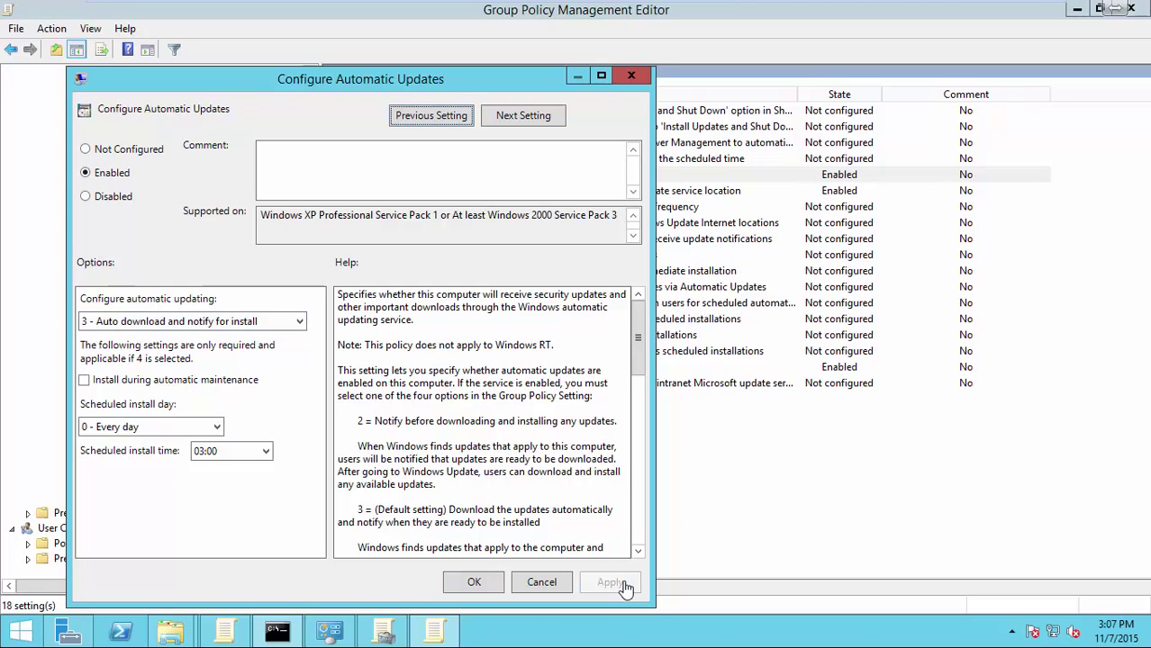
left_click(488, 587)
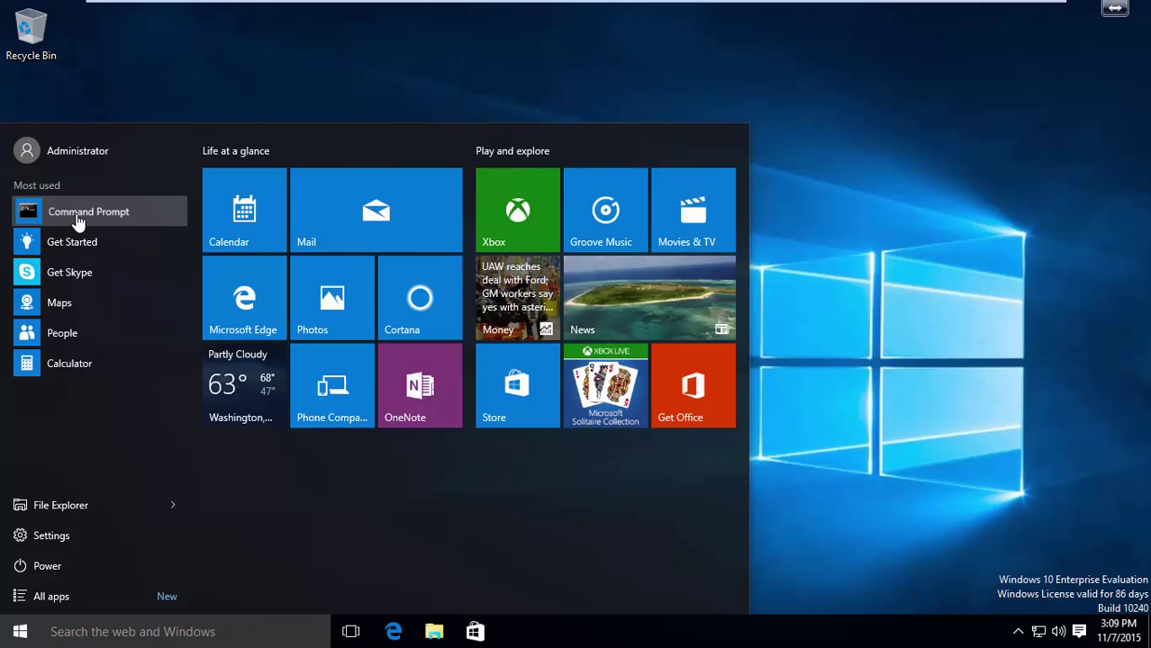
Step: Run gpupdate /force in a Command Prompt on the Windows 10 client
left_click(81, 221)
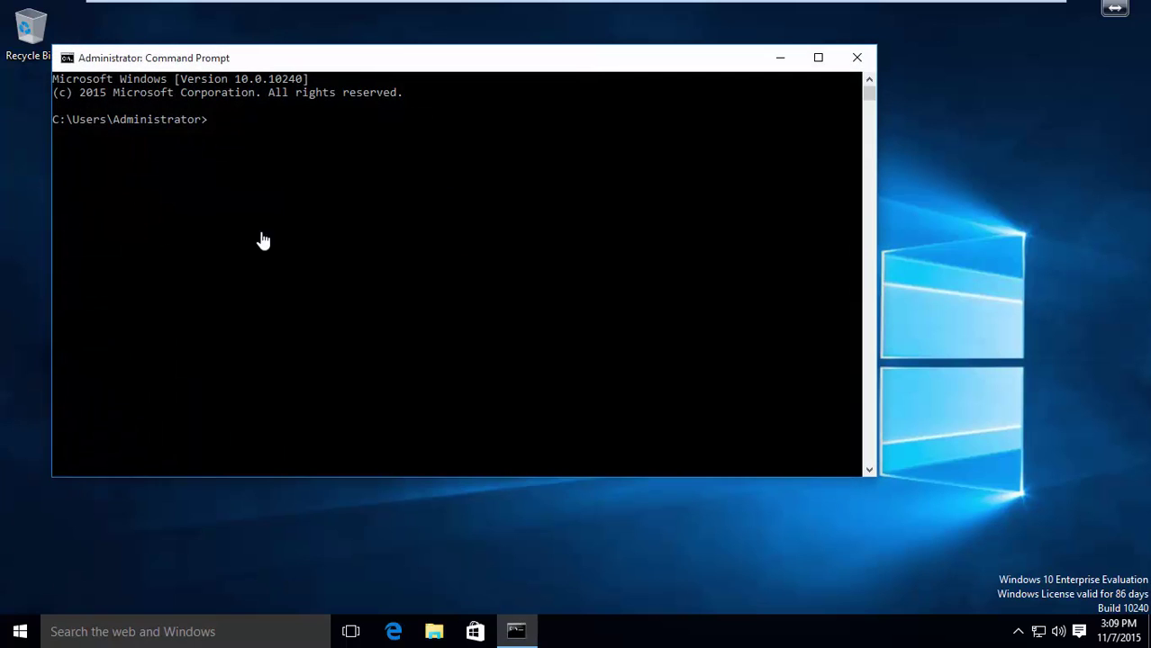
left_click(360, 241)
type("gpupdate /force")
key("Return")
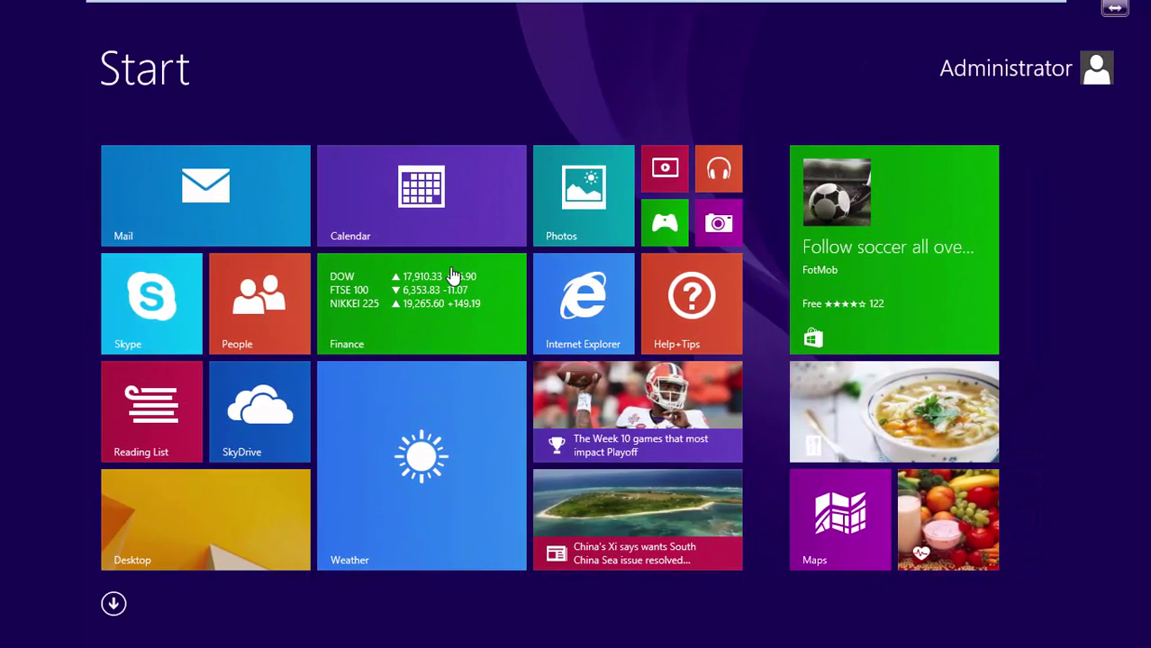
Step: Launch Command Prompt via the apps search for cmd, then run gpupdate /force and wuauclt /detectnow
left_click(198, 544)
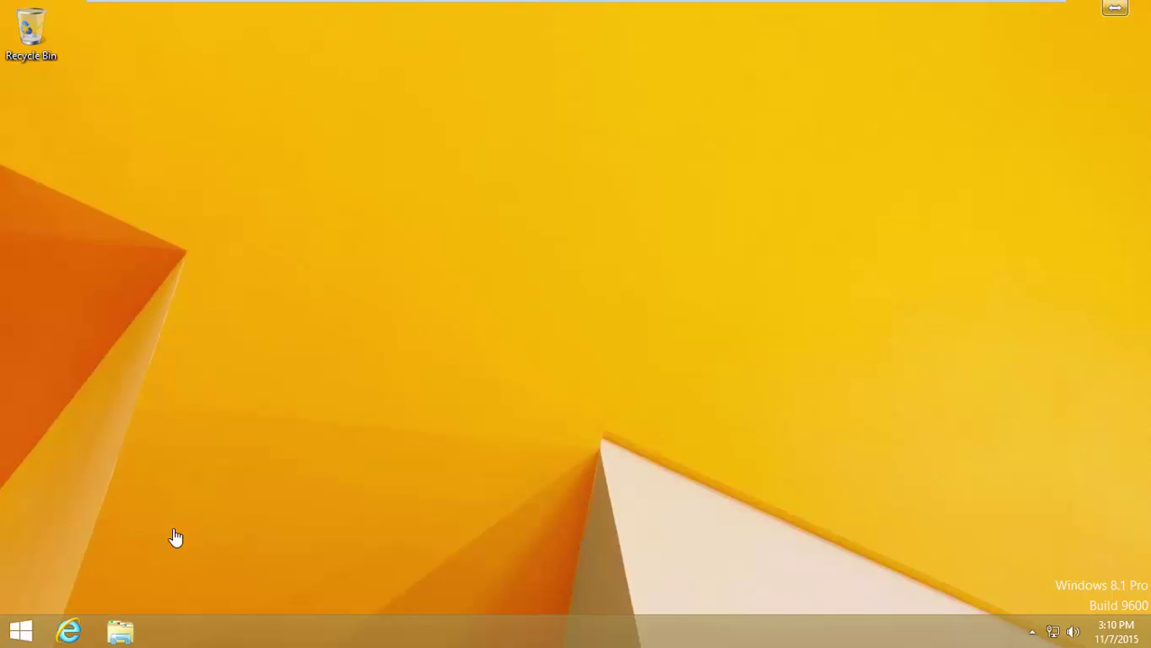
left_click(20, 630)
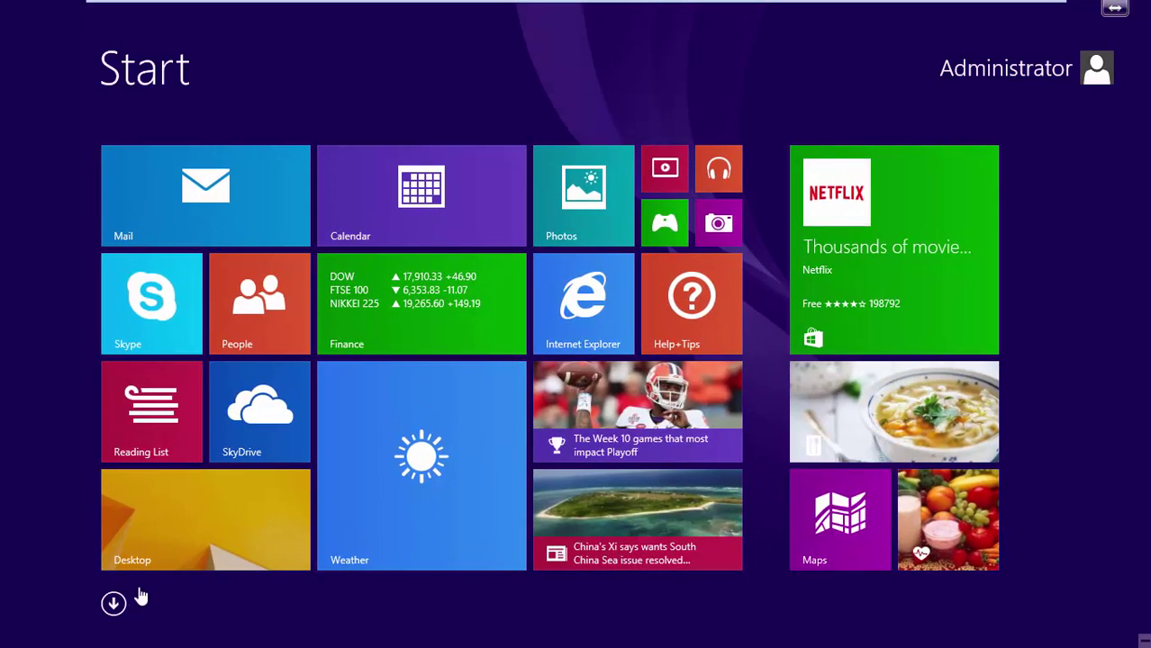
left_click(115, 603)
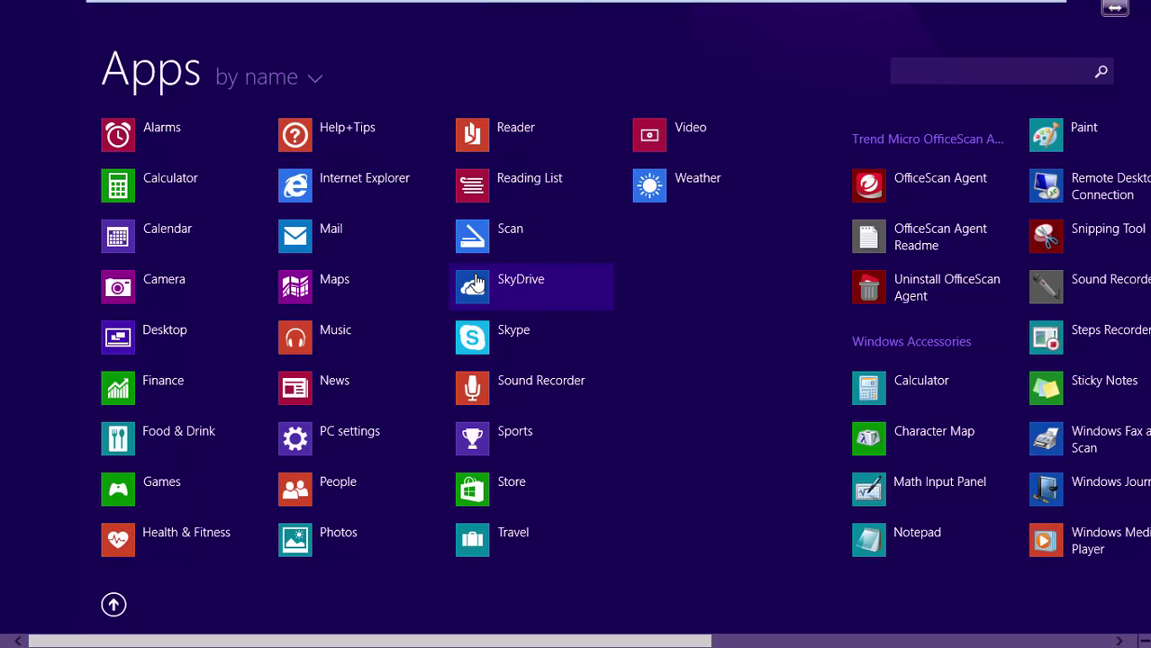
left_click(965, 85)
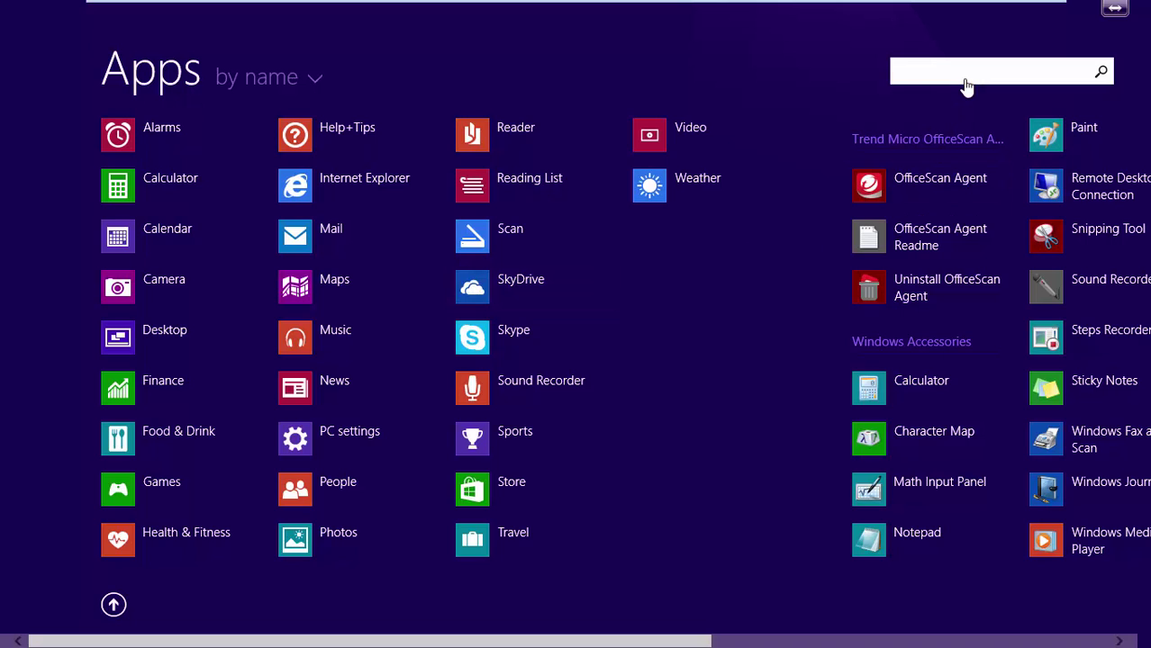
type("cmd")
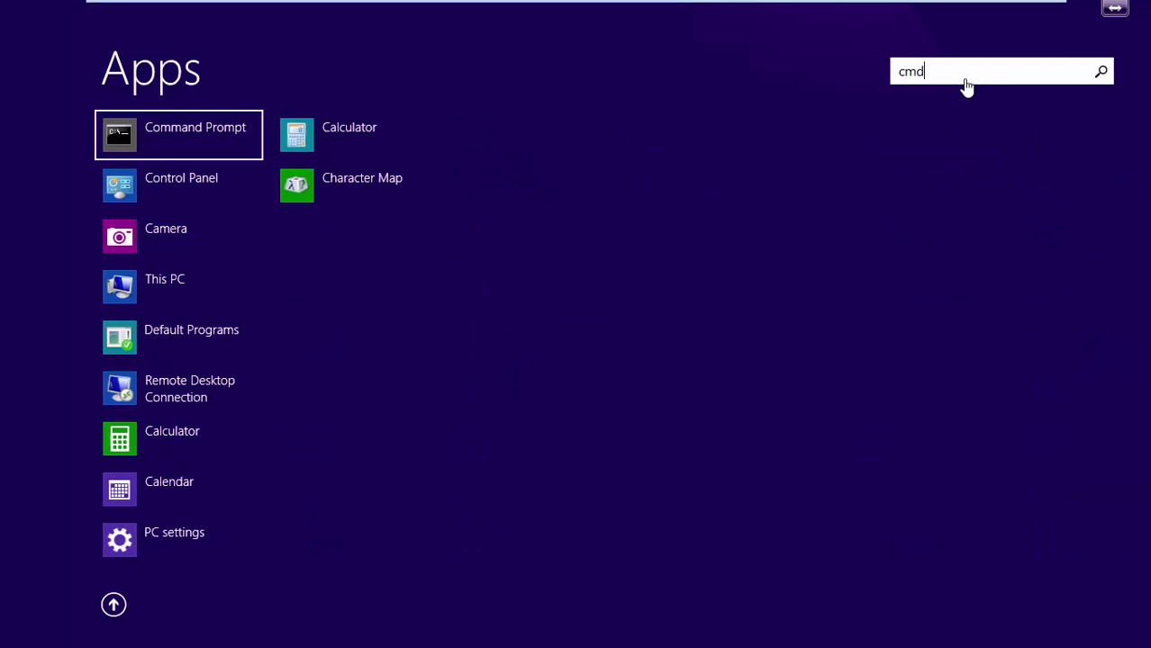
key("Return")
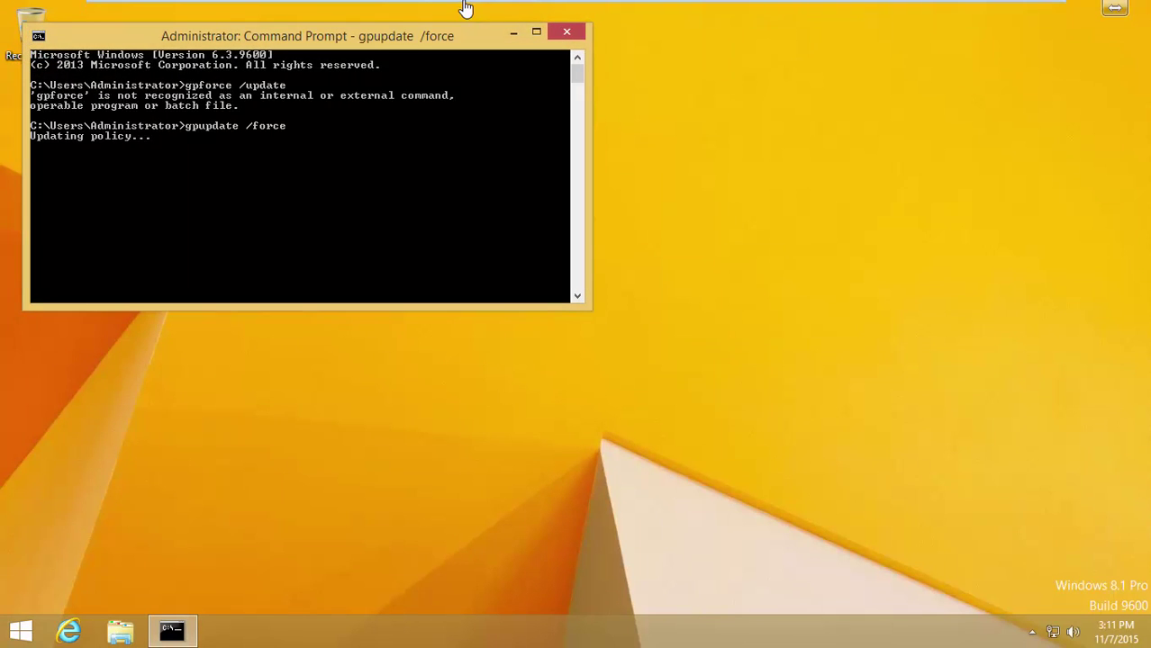
mouse_move(468, 8)
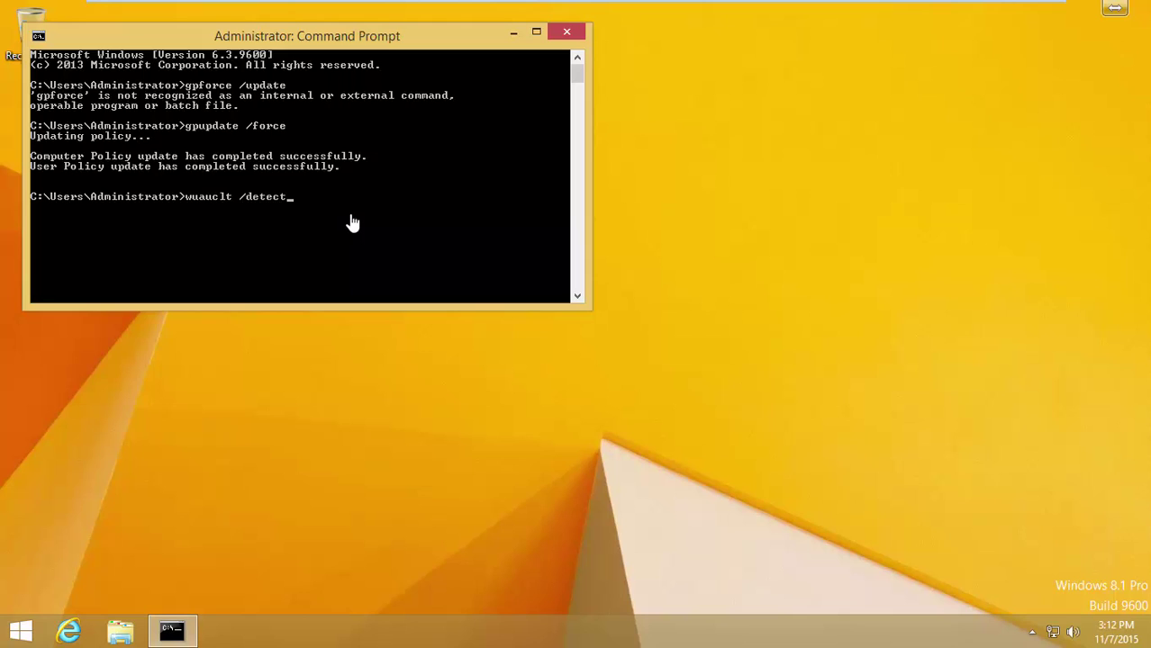
key("Return")
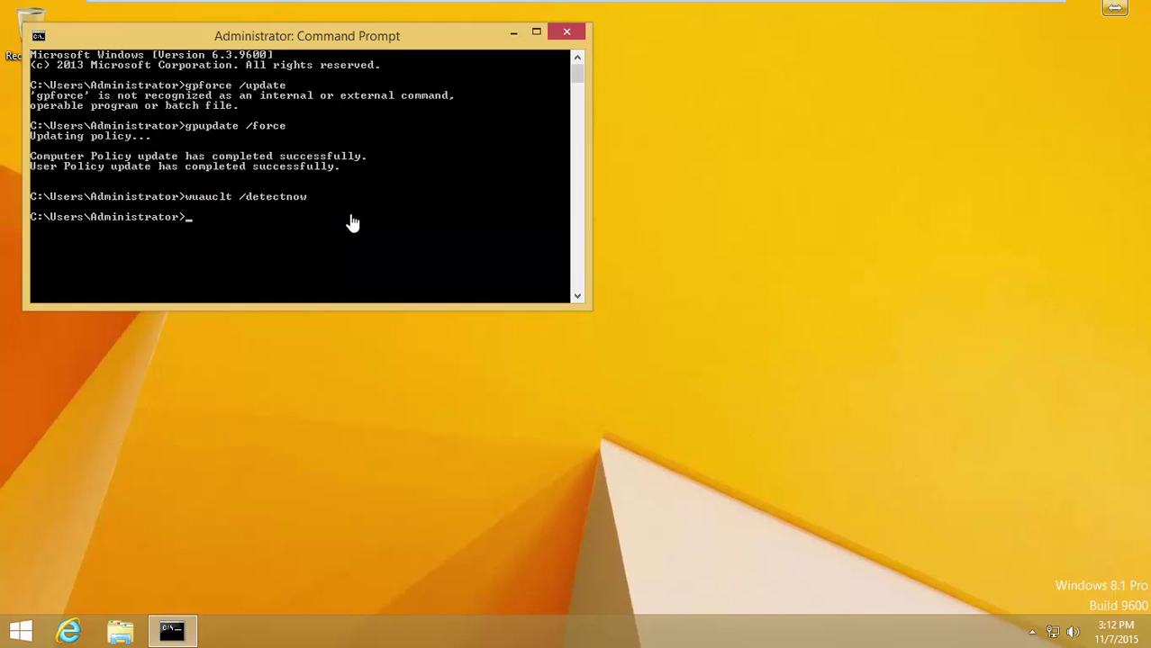
Step: Run wuauclt /detectnow in the Windows 10 Command Prompt
mouse_move(657, 7)
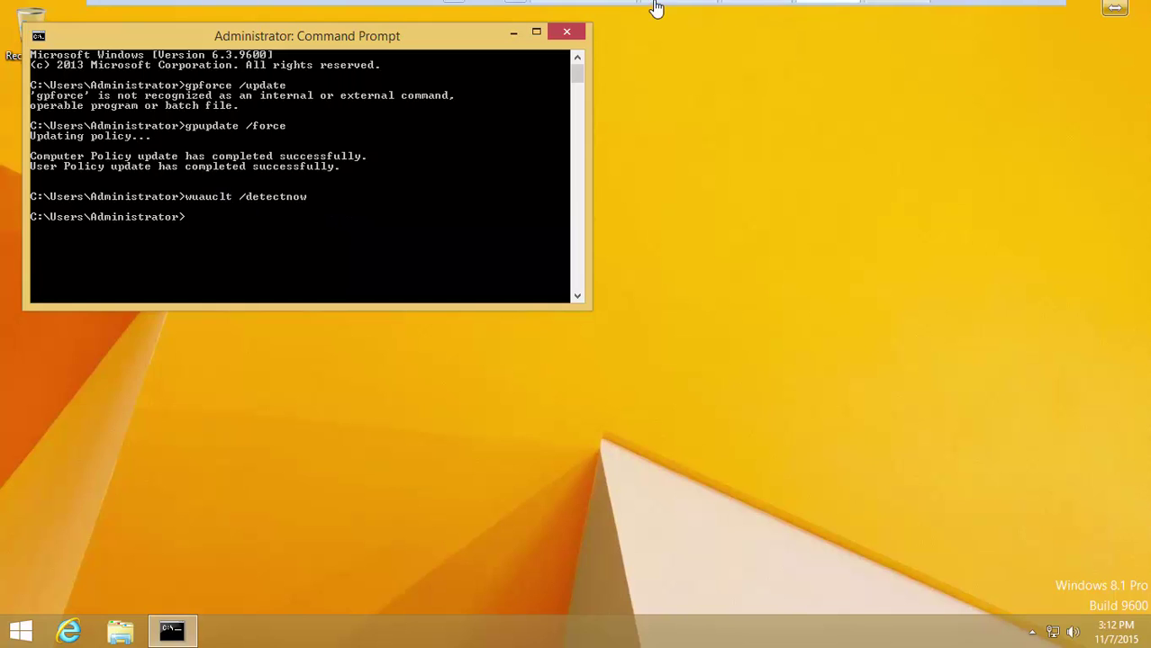
left_click(755, 12)
left_click(410, 326)
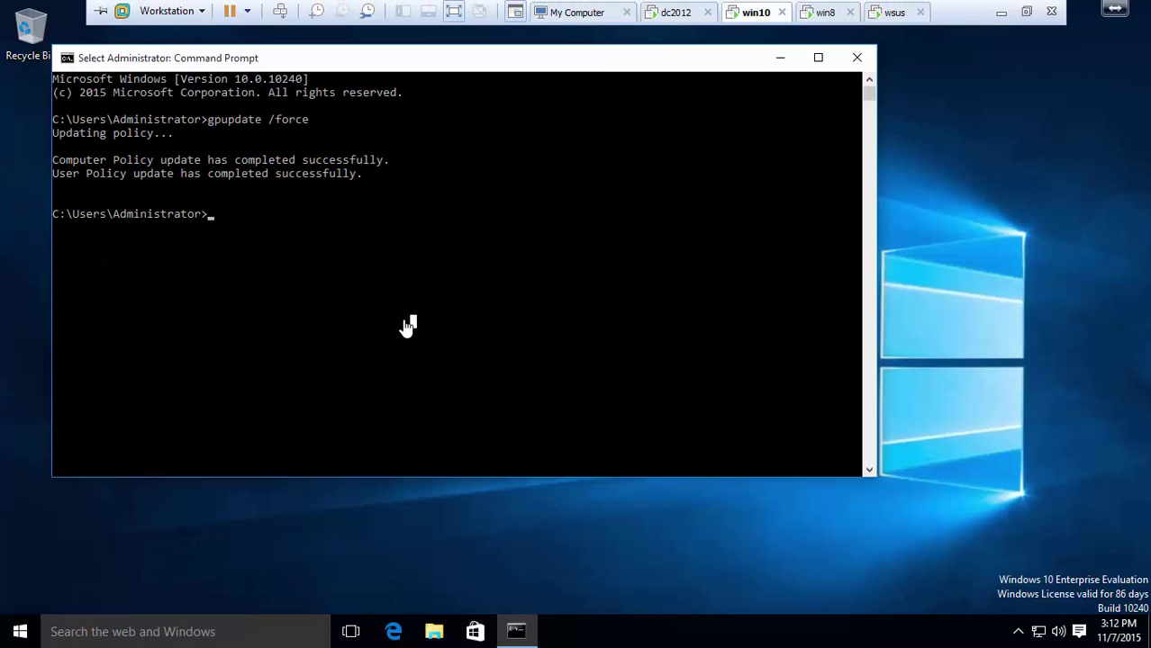
type("wuauclt /detectnow")
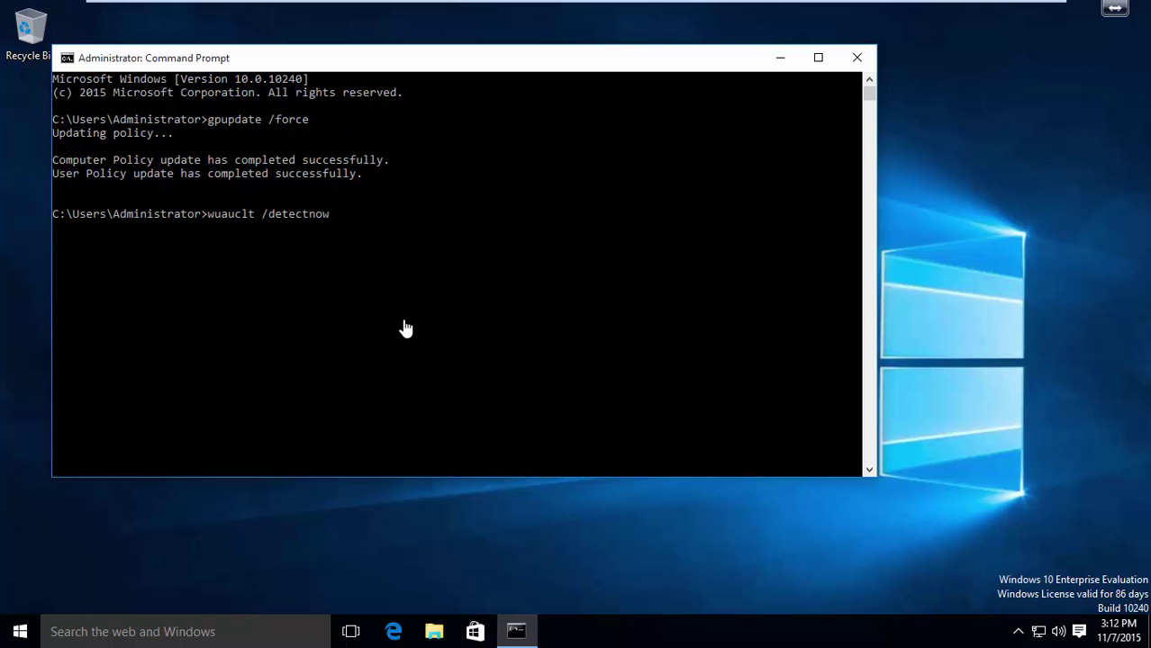
key("Return")
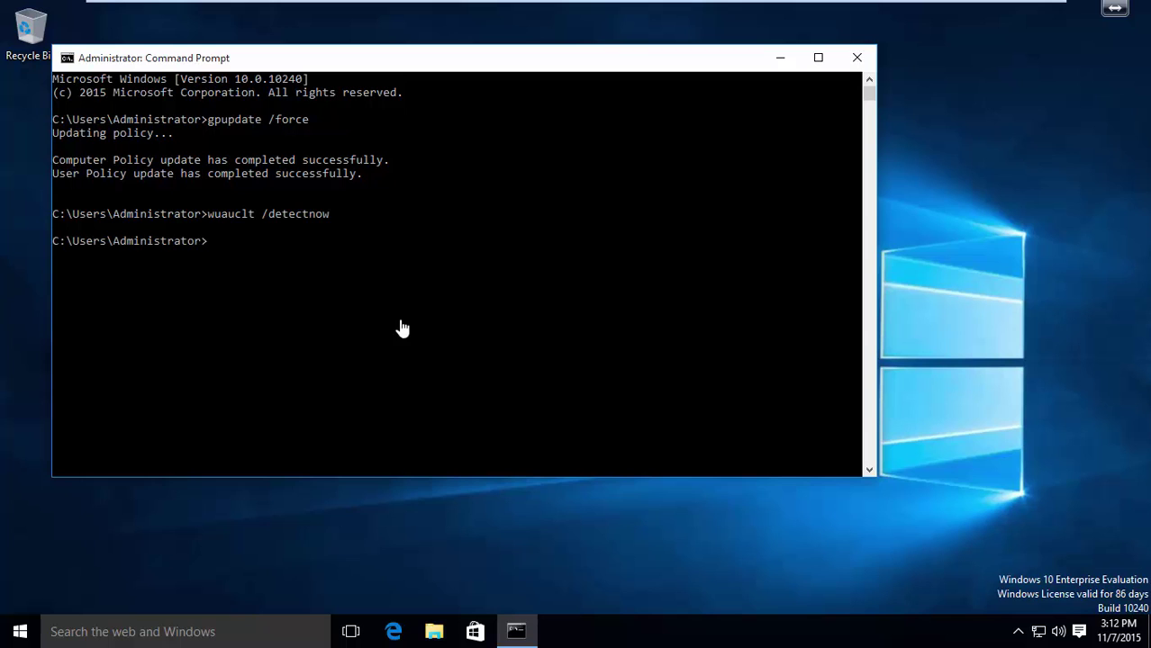
mouse_move(689, 4)
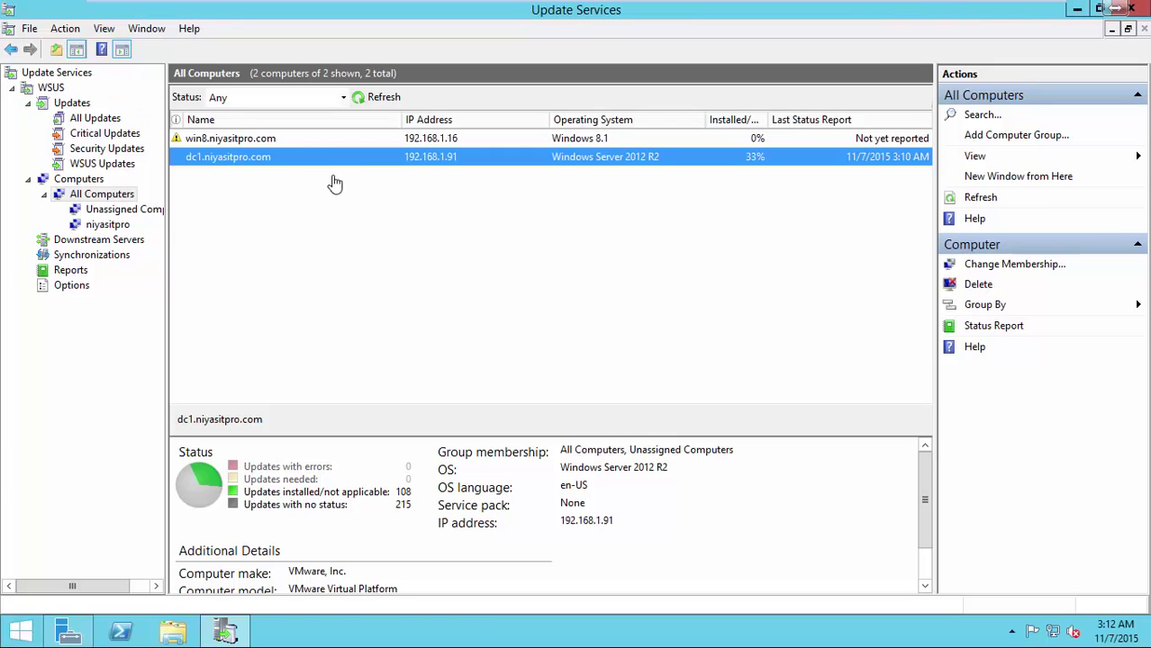
key("Up")
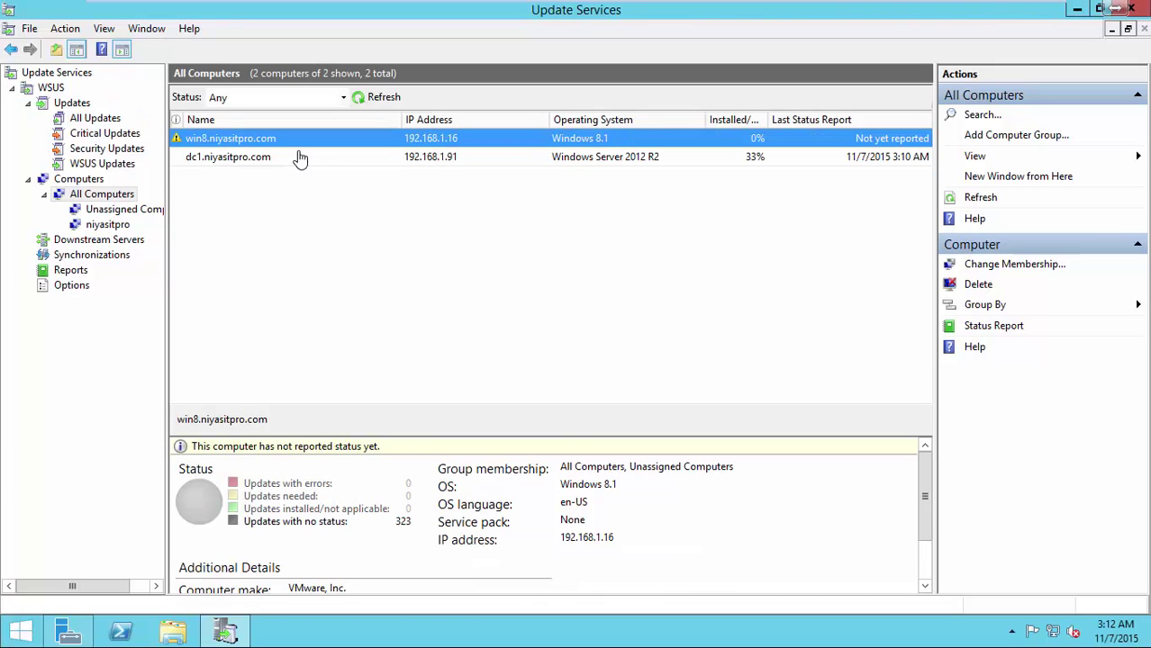
Step: Refresh the computer list, then start approving Windows Server 2012 R2 (KB2968599) from All Updates
left_click(367, 99)
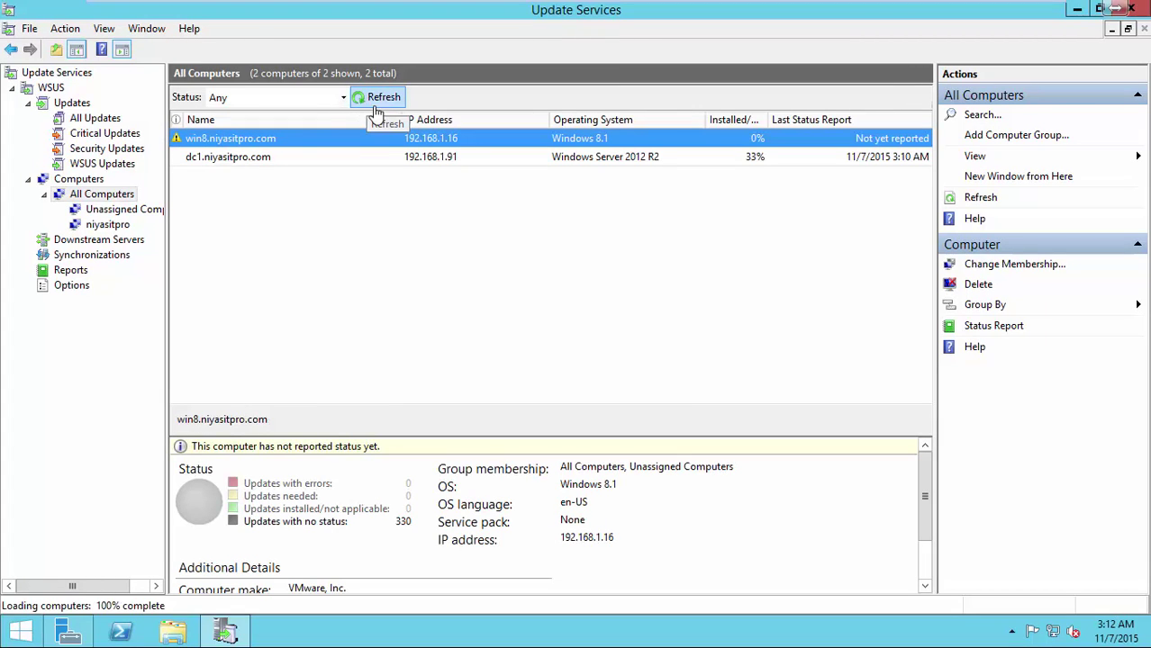
left_click(93, 118)
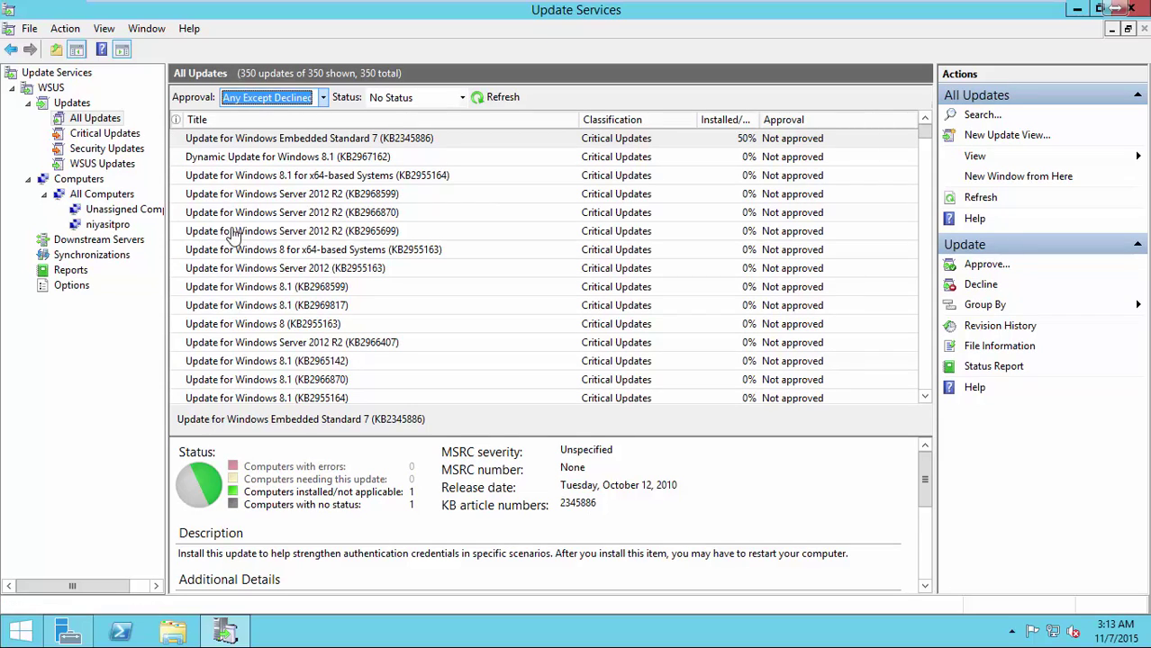
left_click(304, 196)
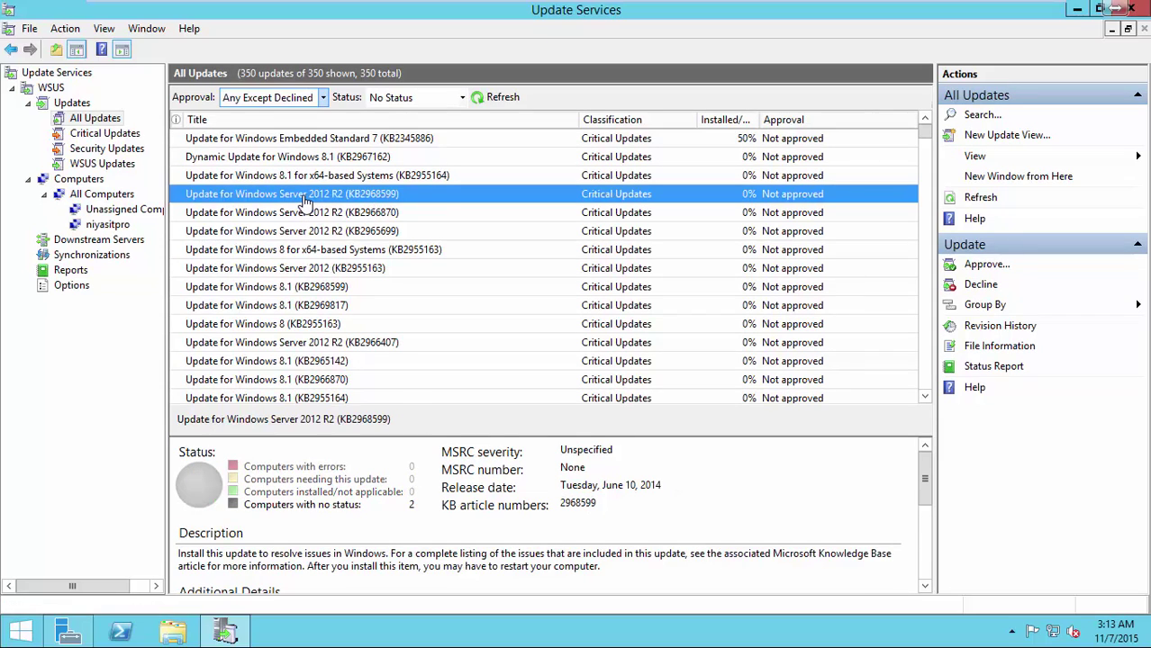
right_click(304, 198)
left_click(326, 209)
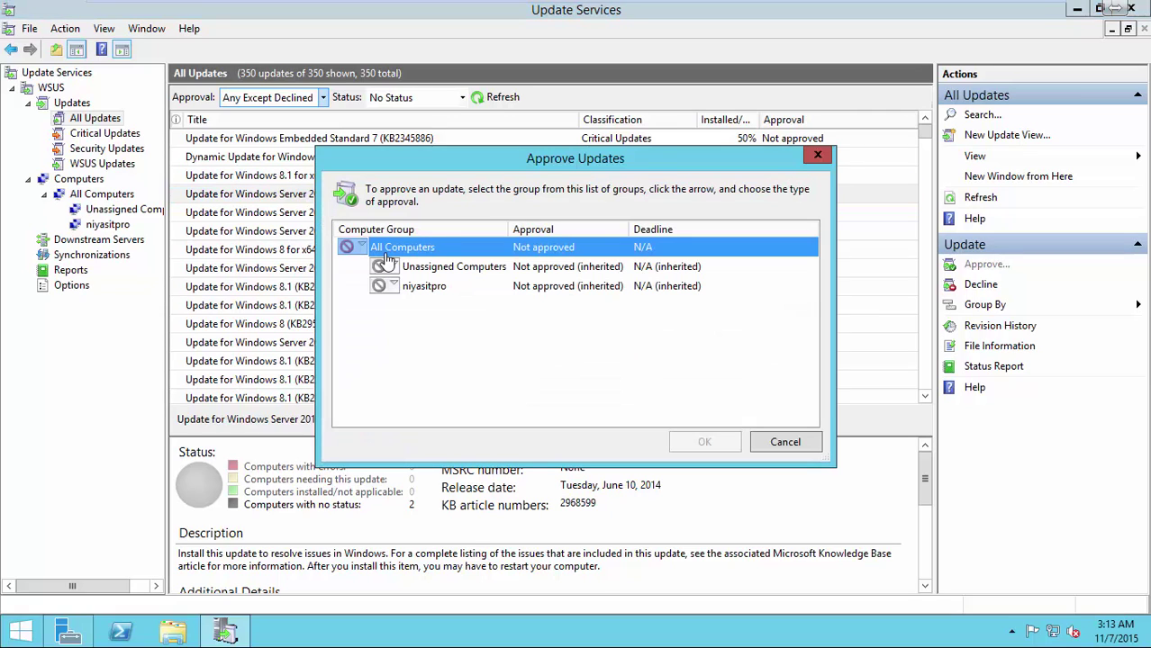
Step: Set KB2968599 to Approved for Install on All Computers and confirm
left_click(419, 290)
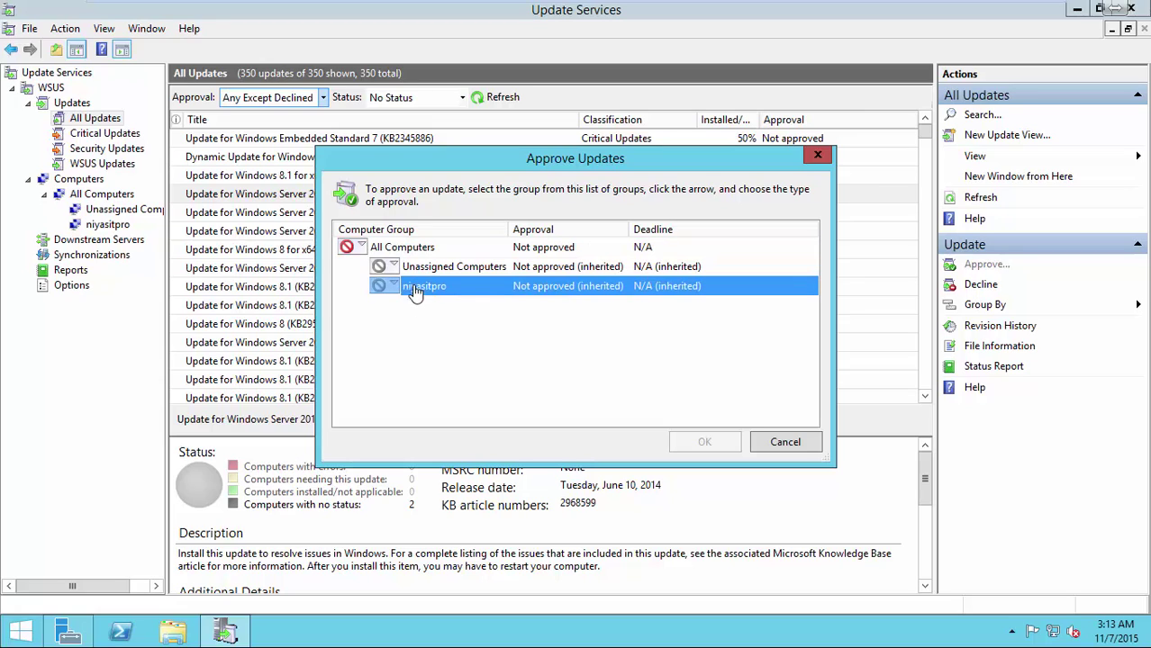
left_click(414, 268, "ctrl")
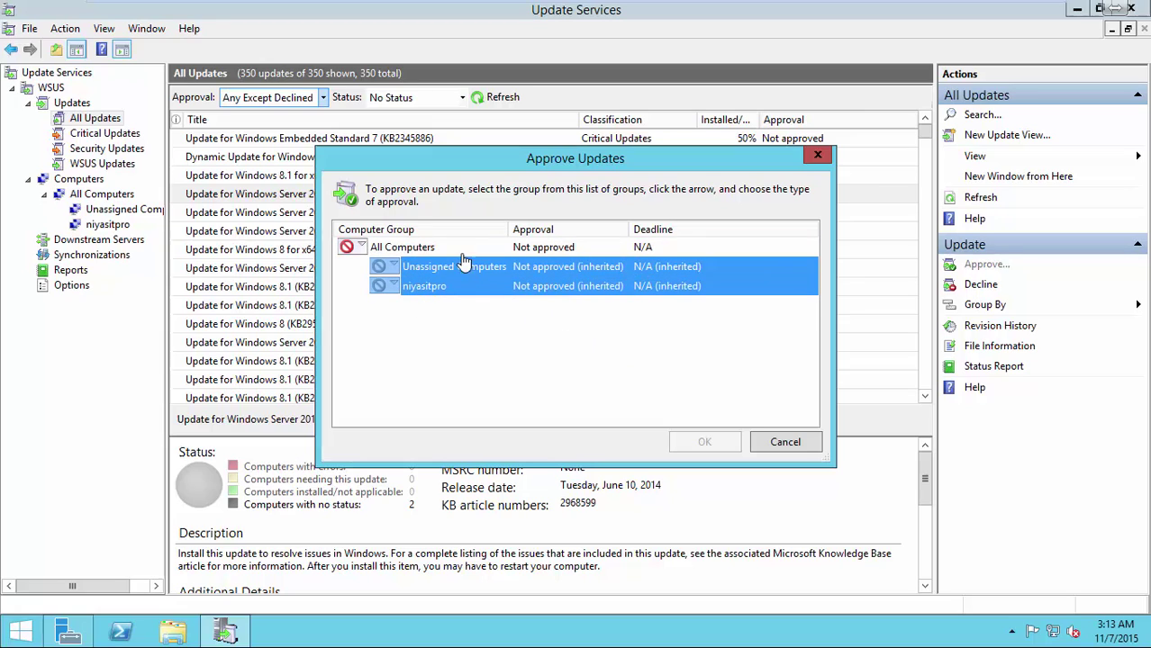
left_click(423, 252)
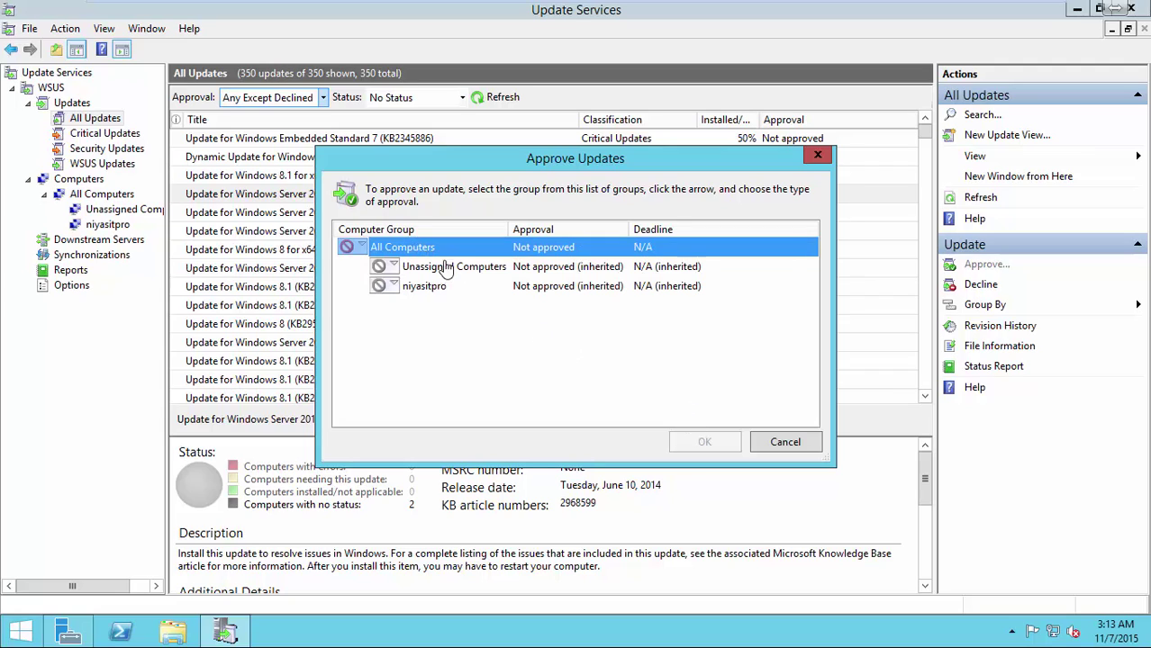
right_click(441, 252)
left_click(469, 268)
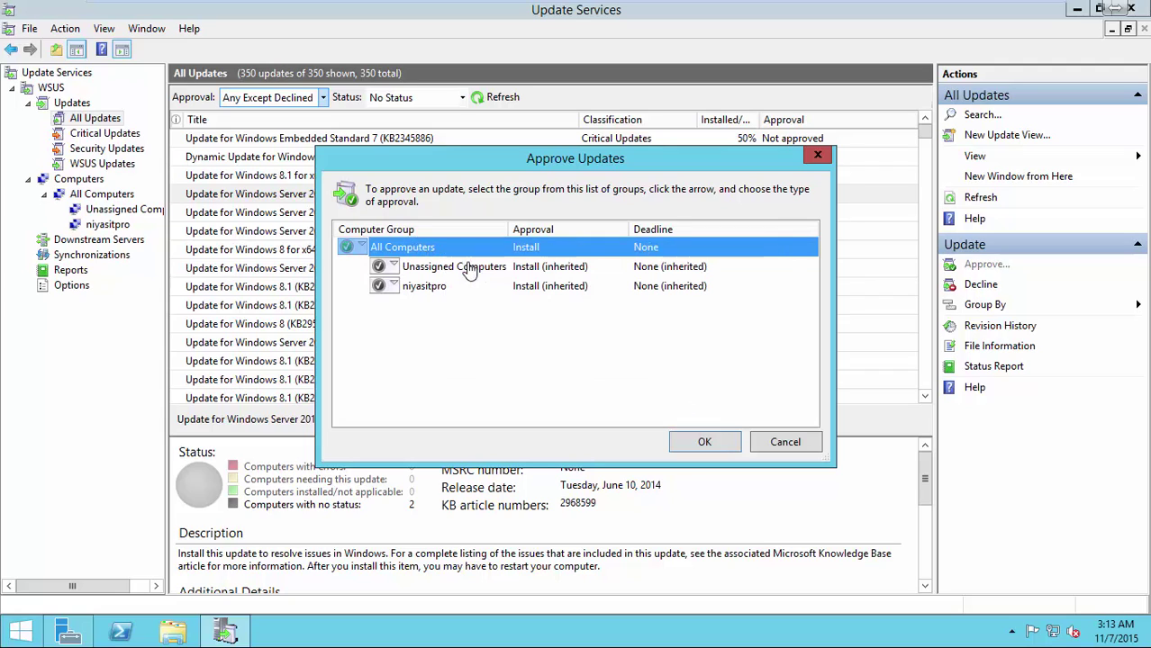
left_click(703, 442)
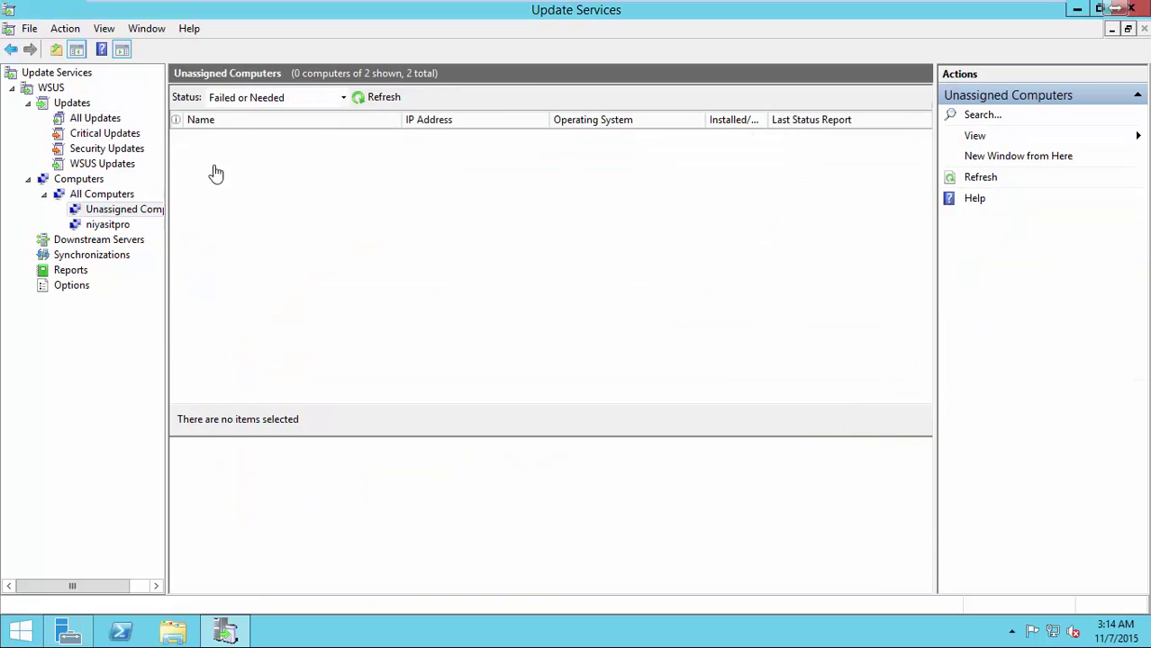
Step: Refresh the All Computers view and inspect dc1's update status details
left_click(108, 224)
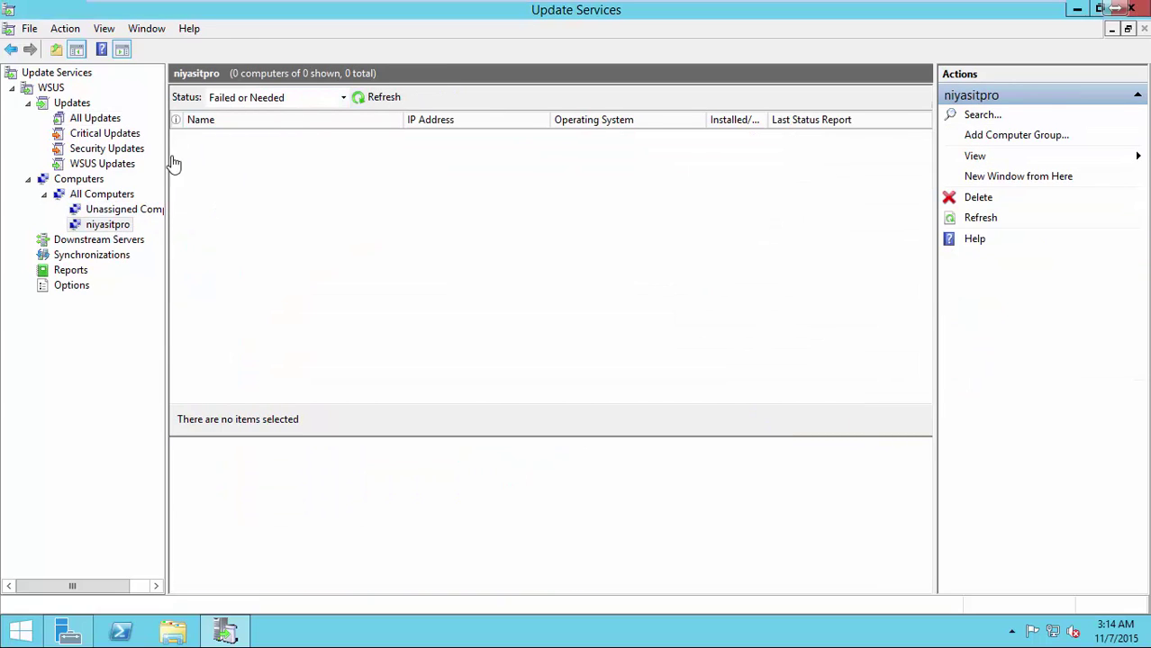
left_click(88, 196)
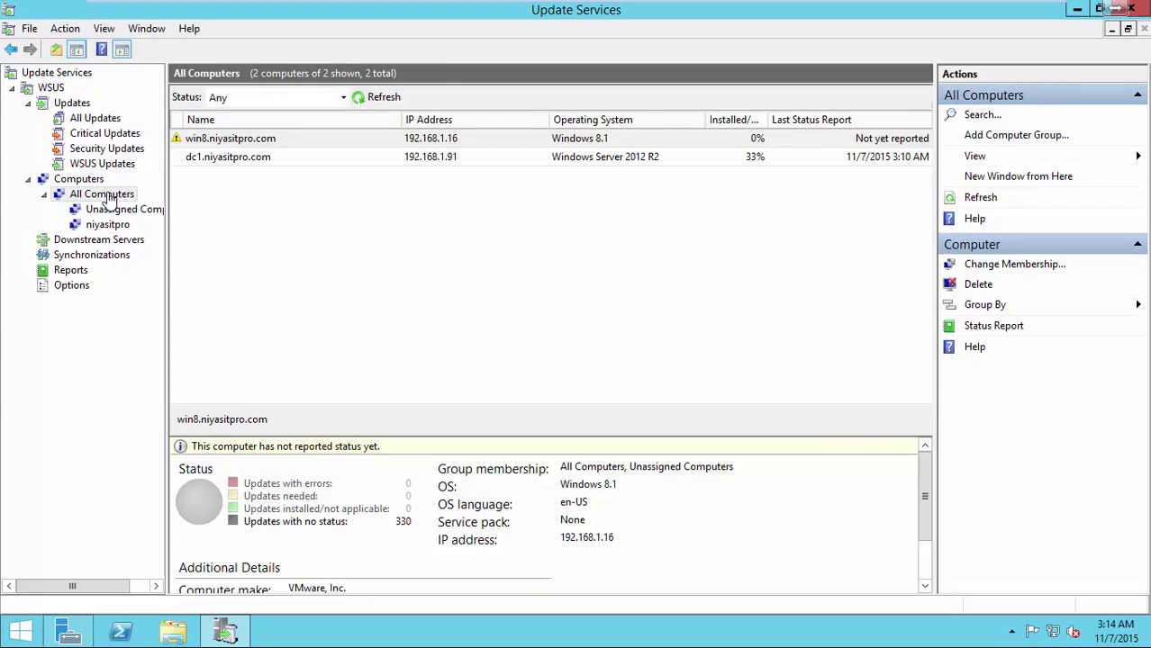
left_click(371, 98)
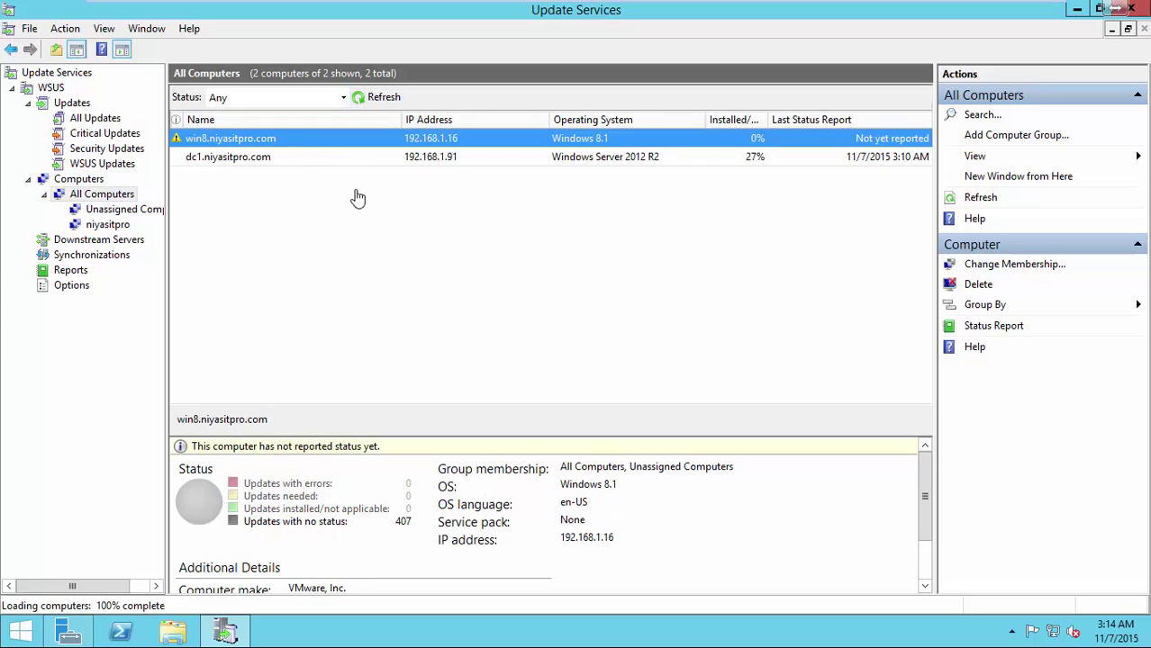
left_click(734, 160)
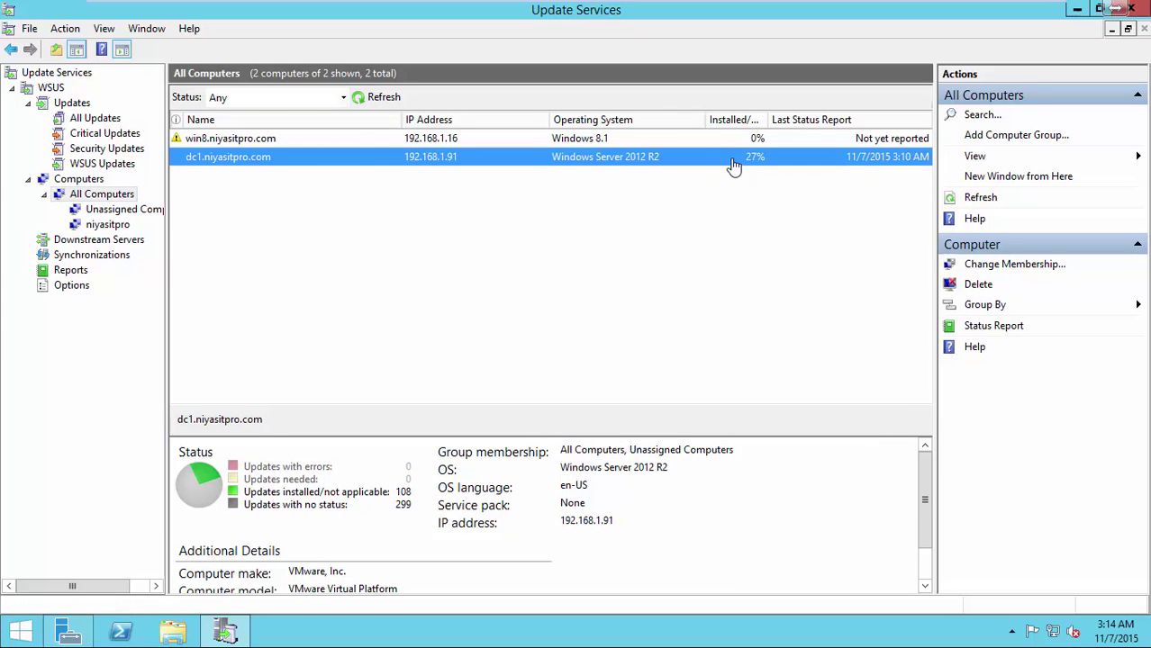